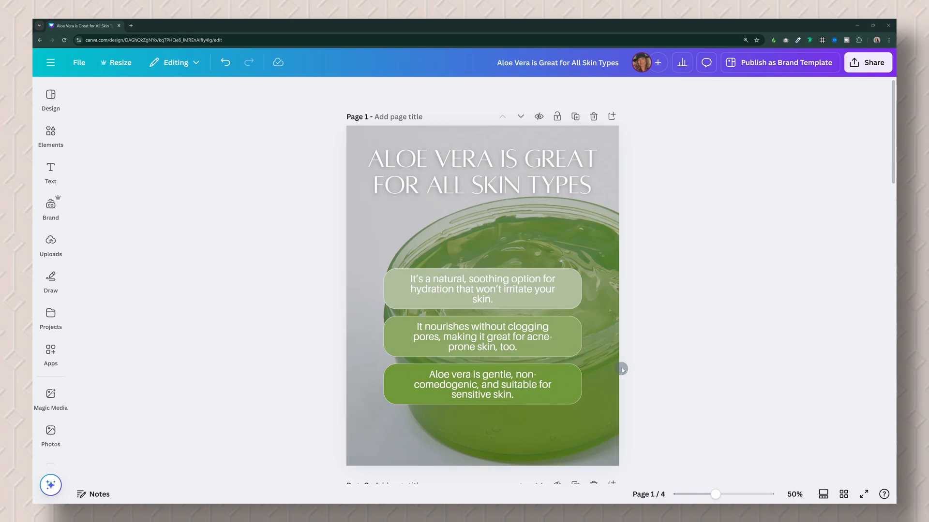
pyautogui.moveTo(491, 289); pyautogui.dragTo(499, 384)
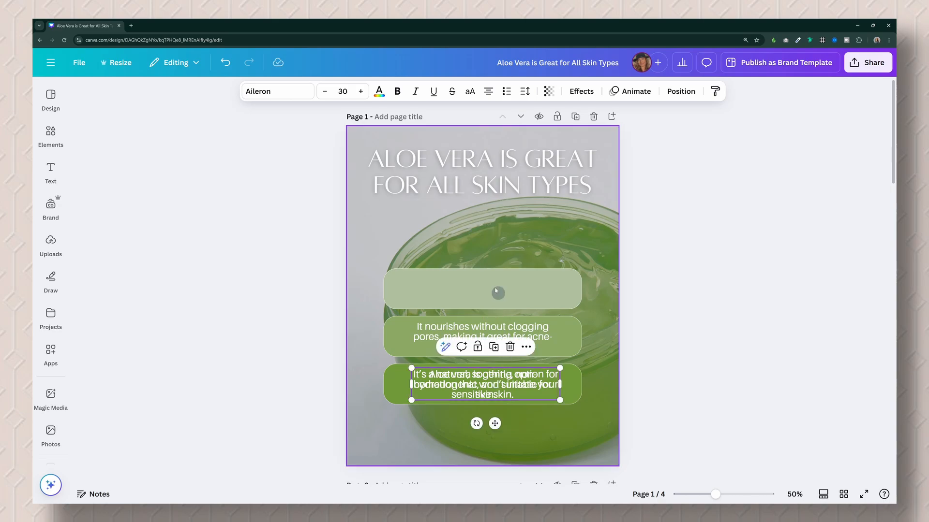
pyautogui.click(225, 62)
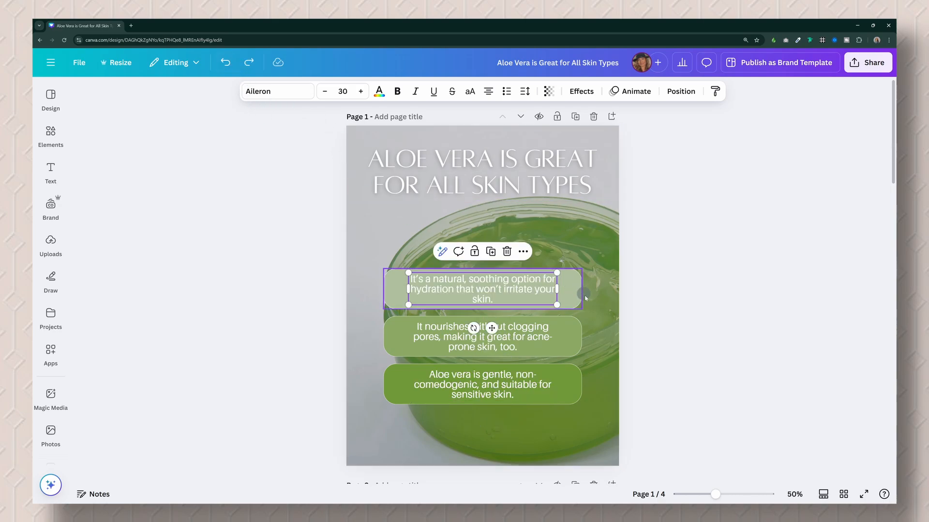
pyautogui.doubleClick(504, 287)
pyautogui.click(651, 292)
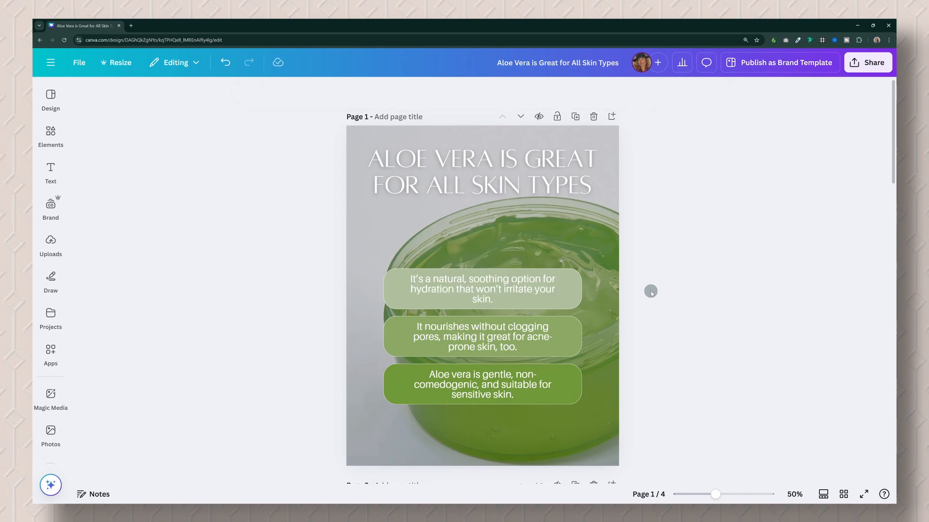
# Swap the positions of the first and third body texts on page 1, leaving their background boxes in place.
pyautogui.click(524, 288)
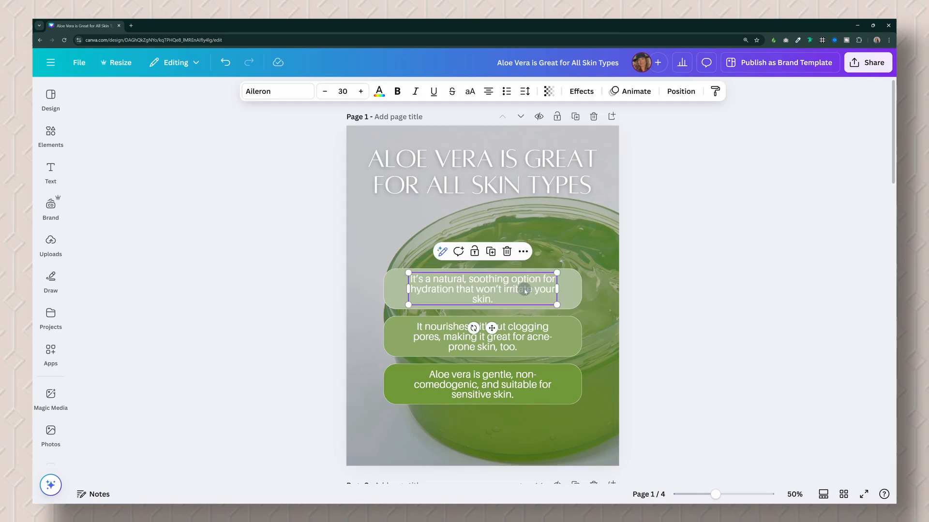
pyautogui.keyDown('shift'); pyautogui.click(506, 388); pyautogui.keyUp('shift')
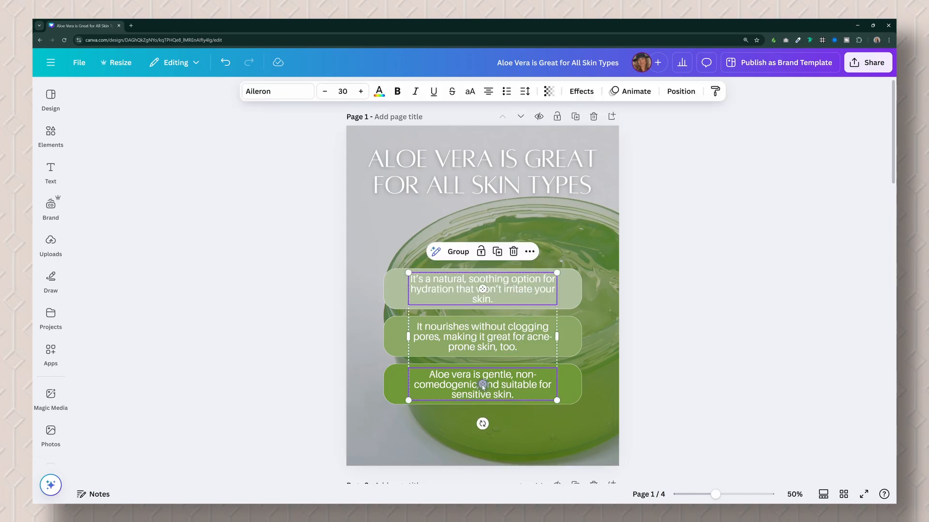
pyautogui.moveTo(482, 385); pyautogui.dragTo(483, 291)
pyautogui.click(674, 289)
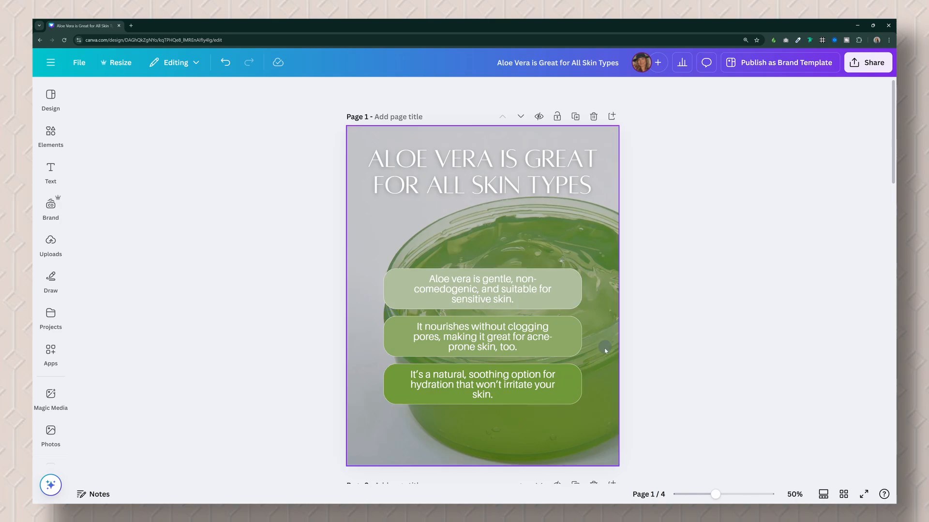
# Swap the positions of the light green and dark green rounded boxes behind the first and third texts.
pyautogui.click(579, 391)
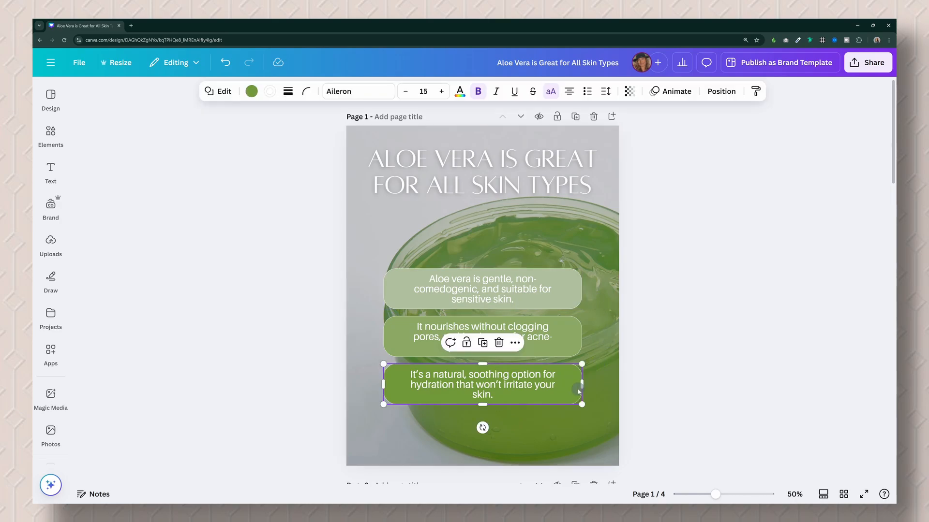
pyautogui.keyDown('shift'); pyautogui.click(577, 288); pyautogui.keyUp('shift')
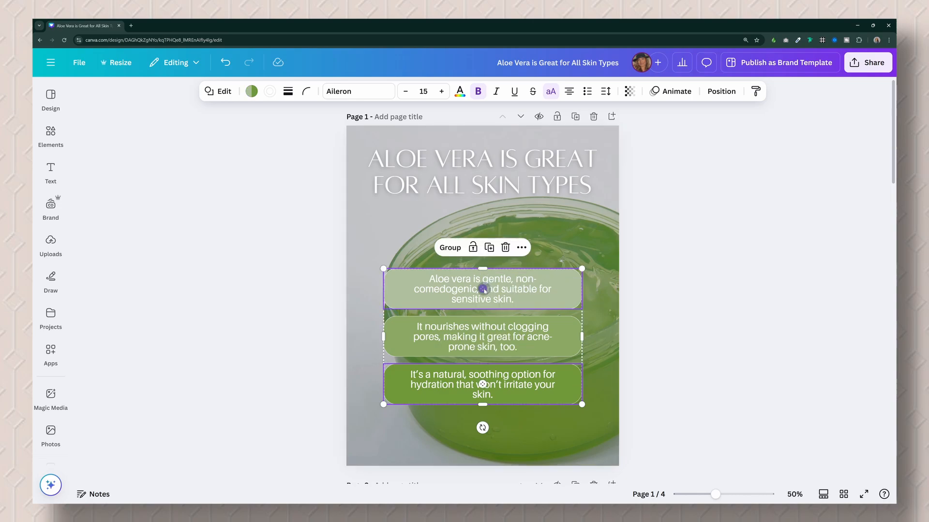
pyautogui.moveTo(484, 289); pyautogui.dragTo(485, 382)
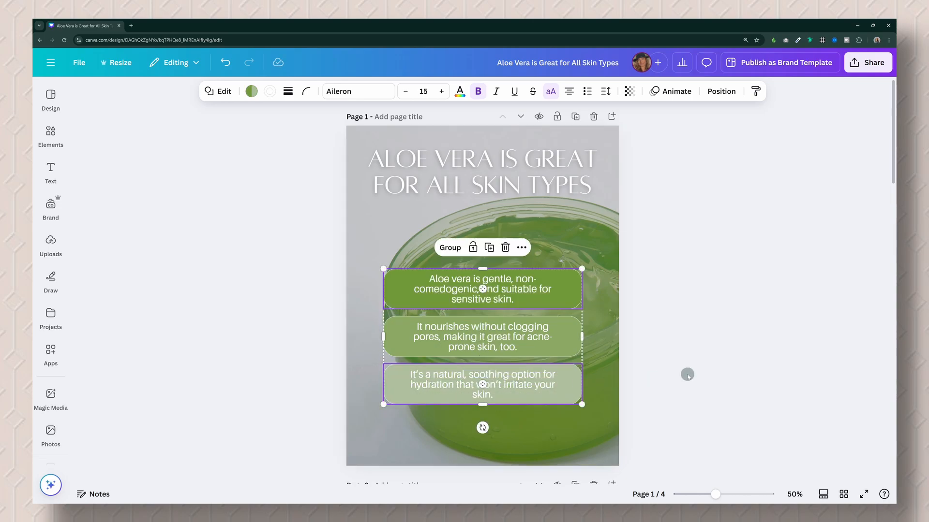
pyautogui.click(687, 375)
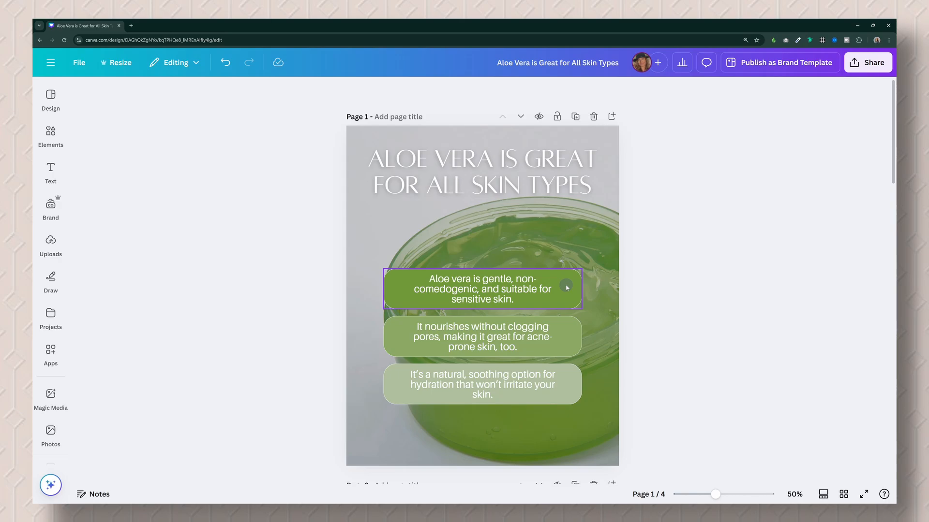
# Group the "Aloe vera is gentle" text with its box, and the "It nourishes" text with its box.
pyautogui.click(490, 288)
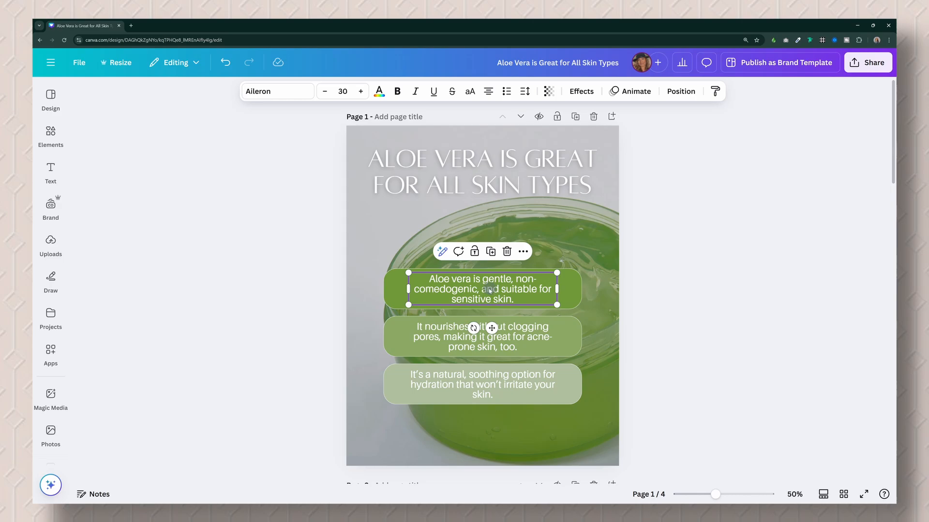
pyautogui.click(571, 290)
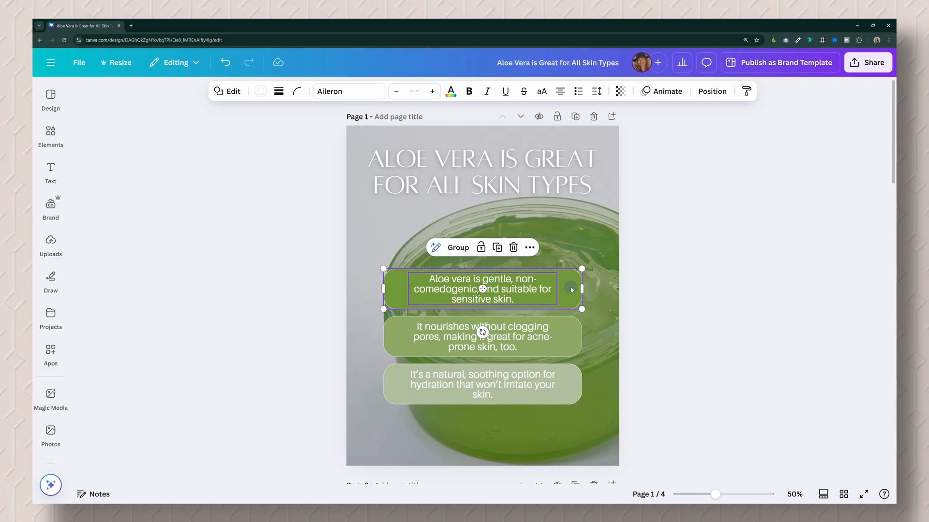
pyautogui.hotkey('ctrl', 'g')
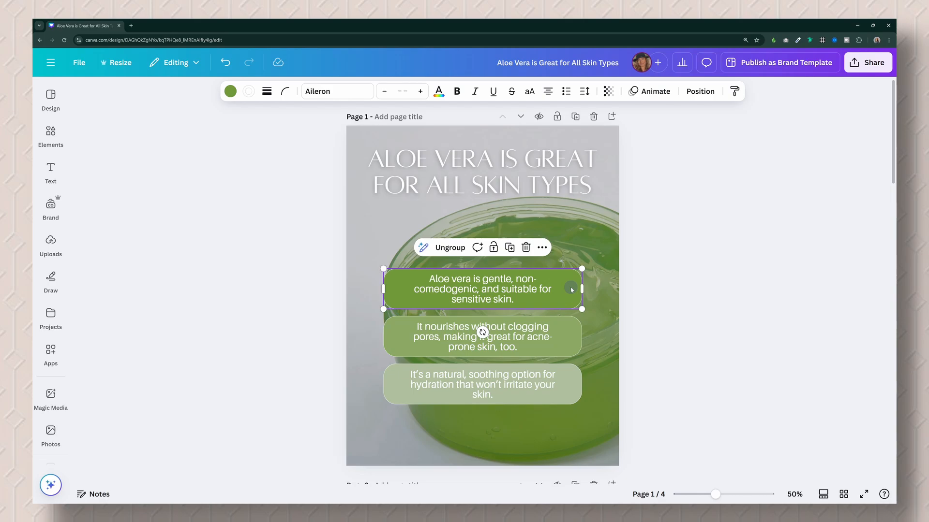
pyautogui.click(566, 339)
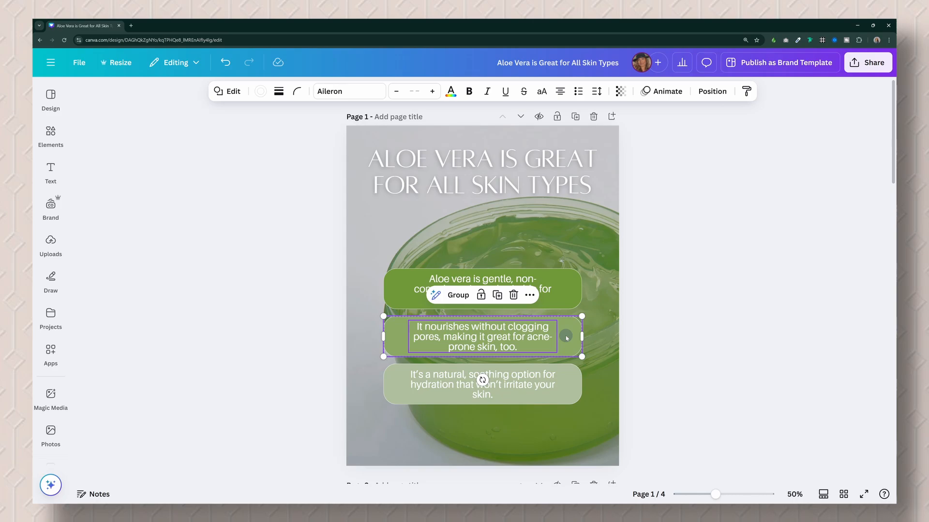
pyautogui.hotkey('ctrl', 'g')
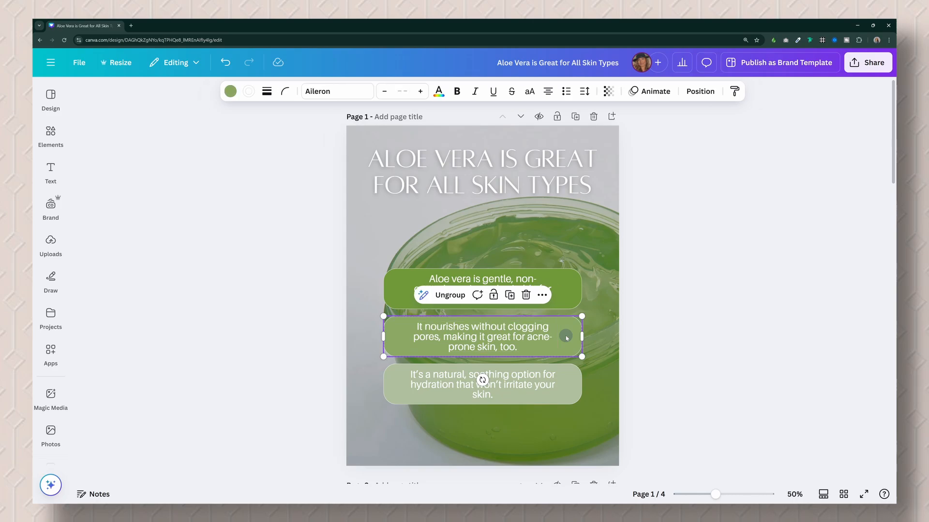
# Swap the positions of the "Aloe vera is gentle" and "It nourishes" groups.
pyautogui.click(566, 294)
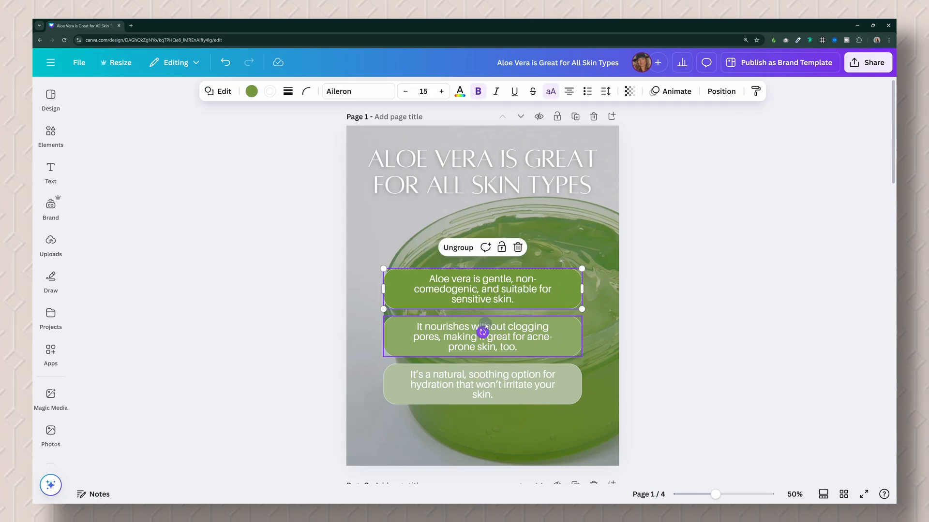
pyautogui.keyDown('shift'); pyautogui.click(483, 329); pyautogui.keyUp('shift')
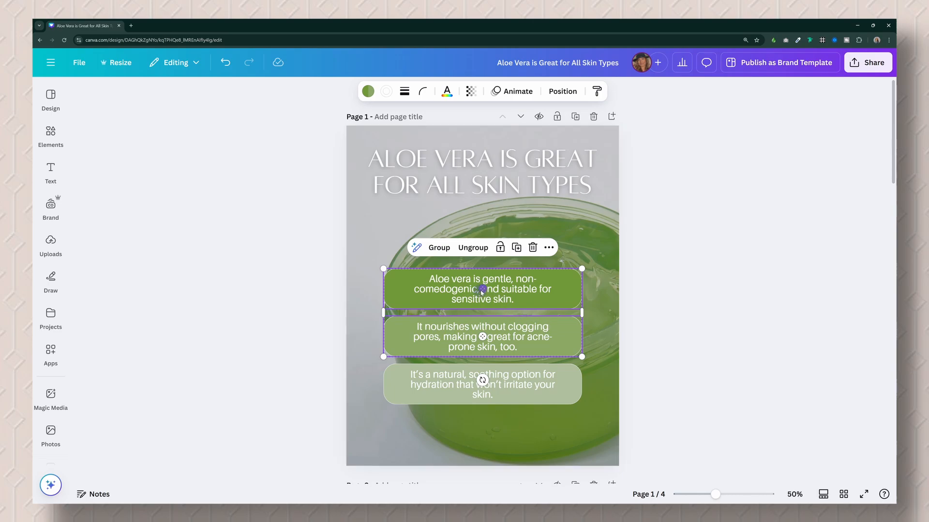
pyautogui.moveTo(482, 292); pyautogui.dragTo(483, 337)
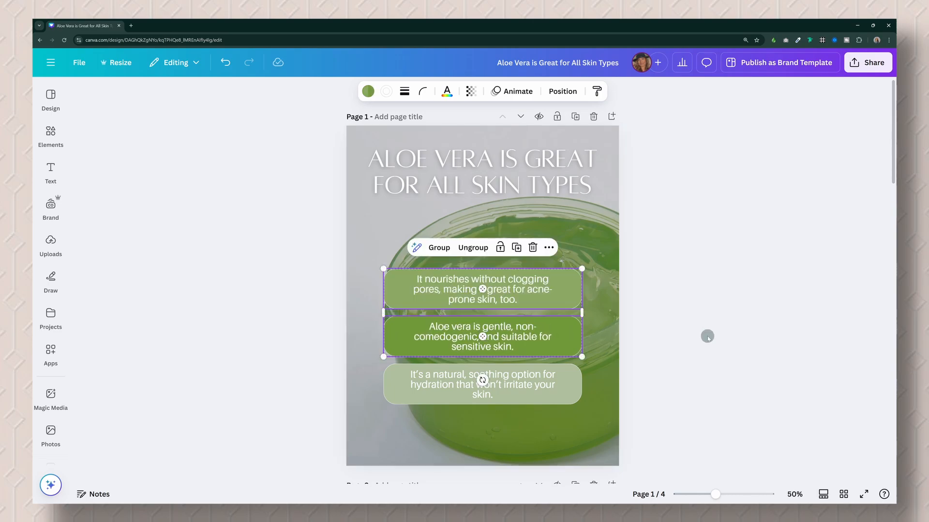
pyautogui.click(707, 336)
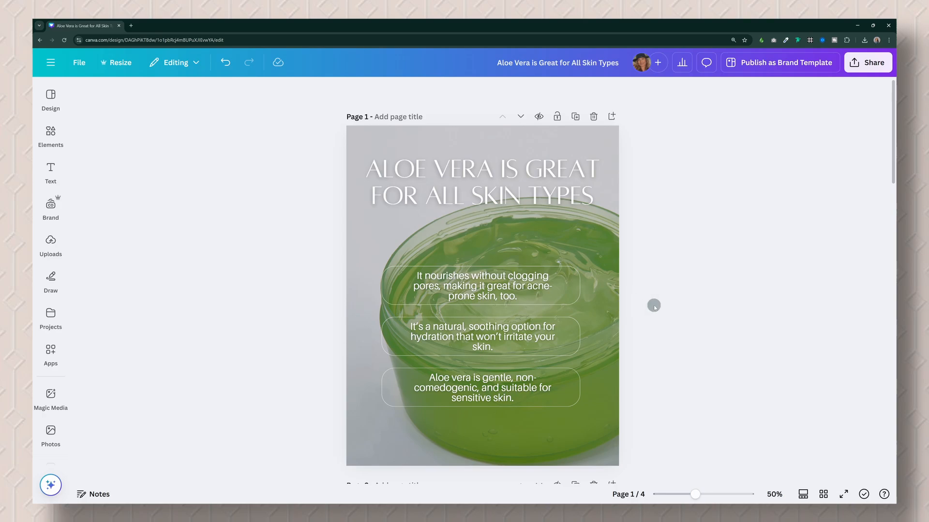
# Select the blank page 2 and open the full collection of video mockups in the Mockups app.
pyautogui.scroll(-3, 654, 305)
pyautogui.scroll(-4, 655, 305)
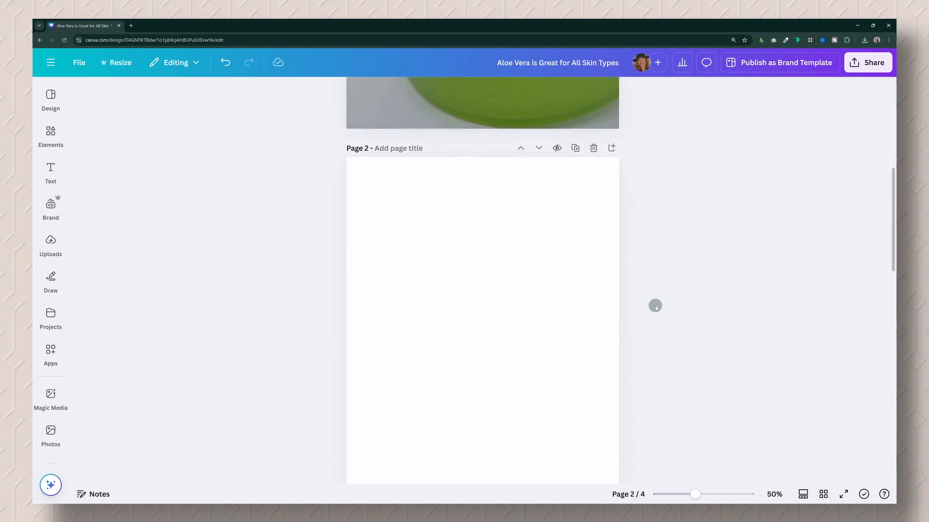
pyautogui.scroll(-1, 655, 305)
pyautogui.click(506, 240)
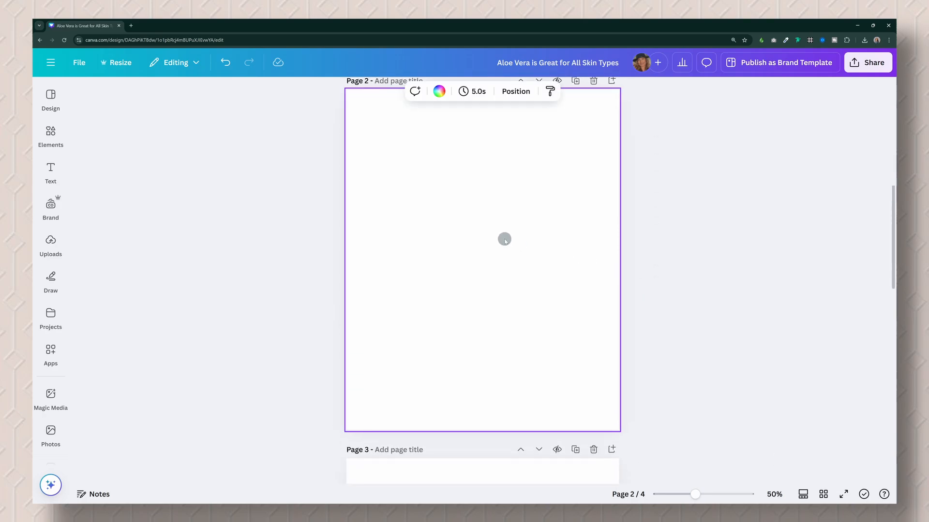
pyautogui.click(51, 352)
pyautogui.click(92, 162)
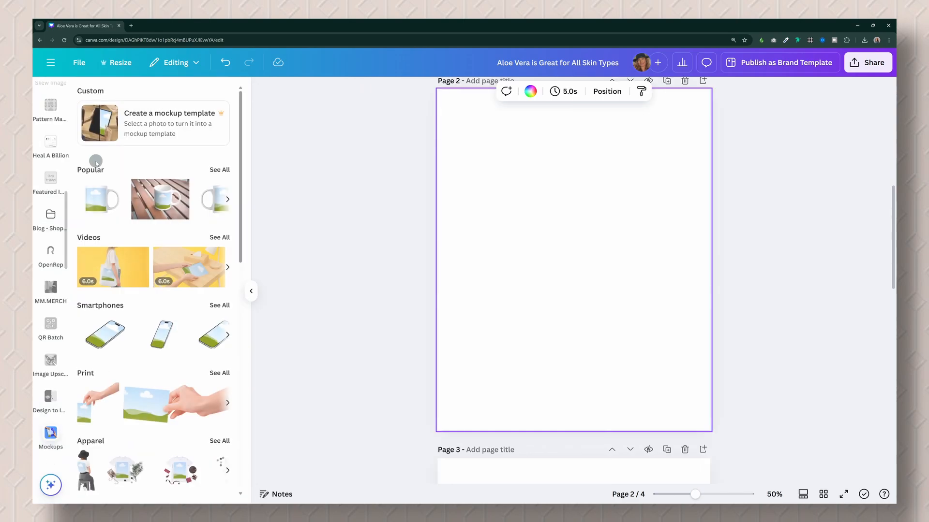
pyautogui.click(216, 239)
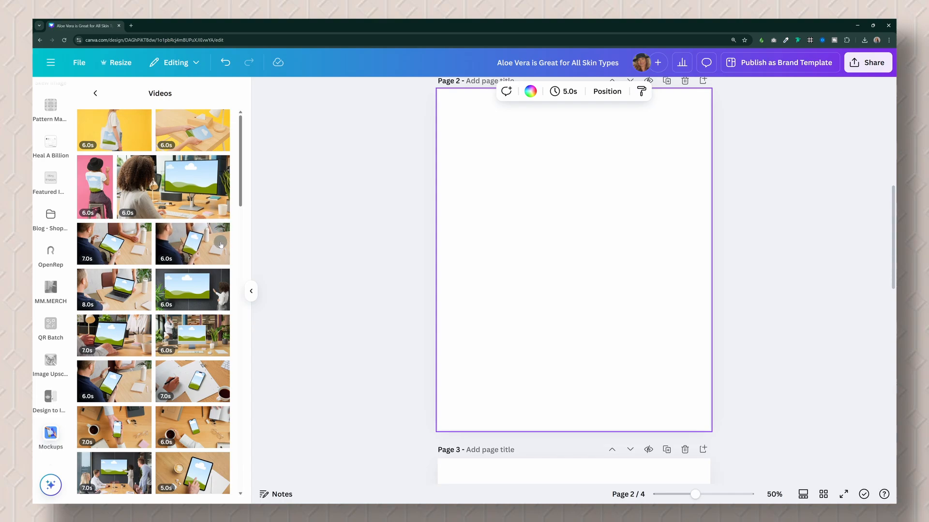
# Add the pink-background tote bag video mockup to page 2 and enlarge it to fill the page.
pyautogui.scroll(-6, 220, 244)
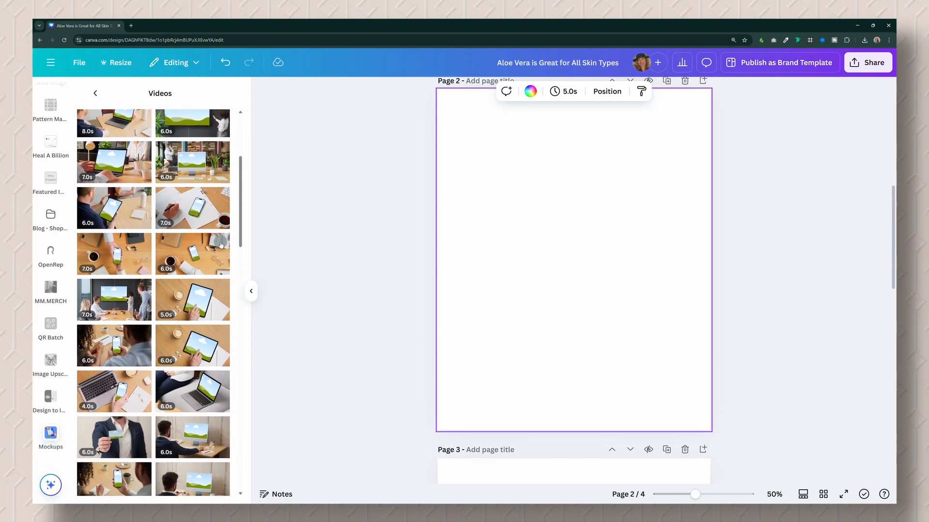
pyautogui.scroll(-7, 220, 244)
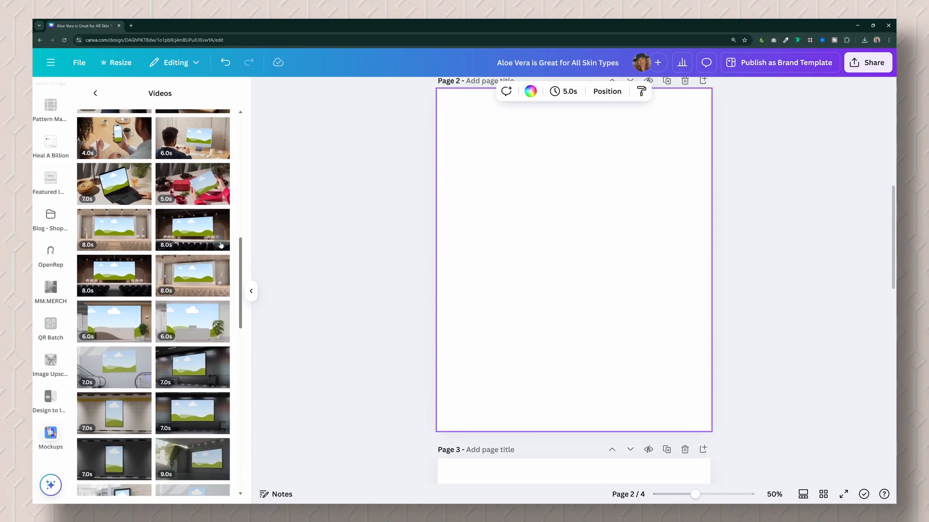
pyautogui.scroll(-6, 221, 245)
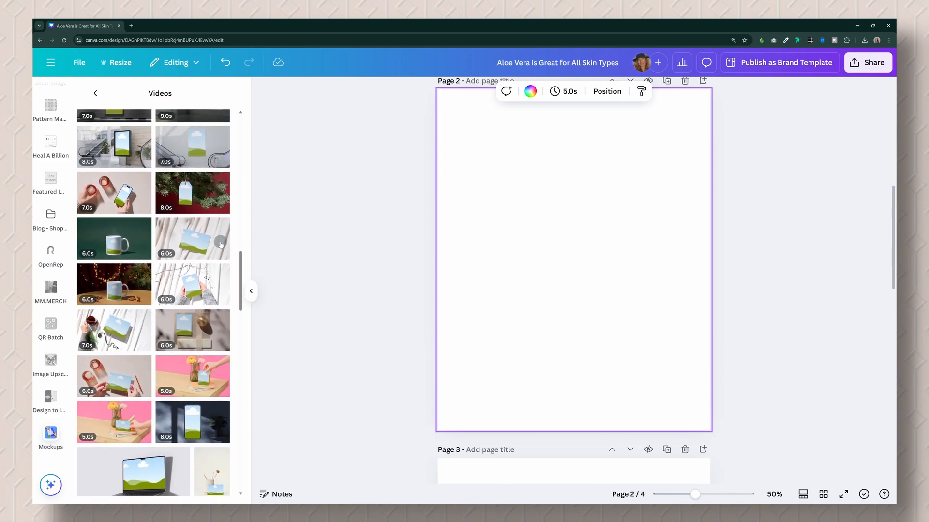
pyautogui.scroll(-5, 220, 245)
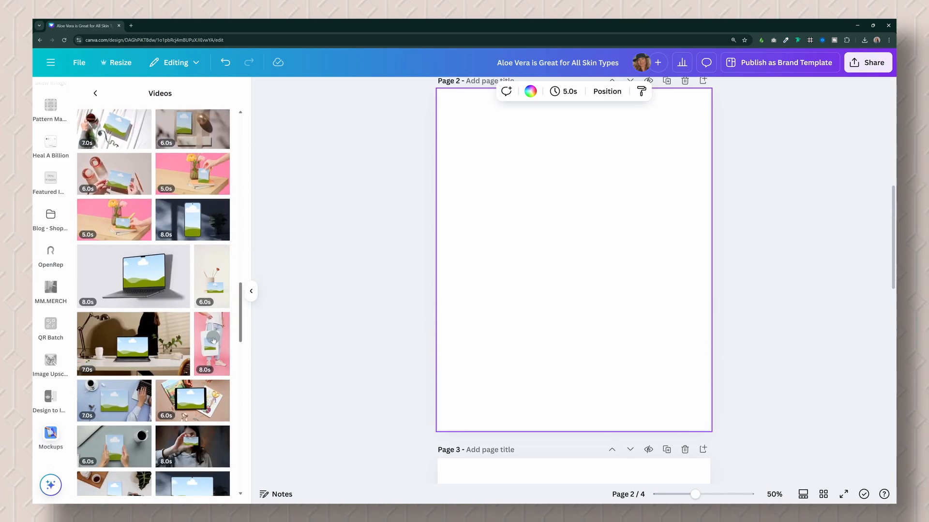
pyautogui.click(213, 339)
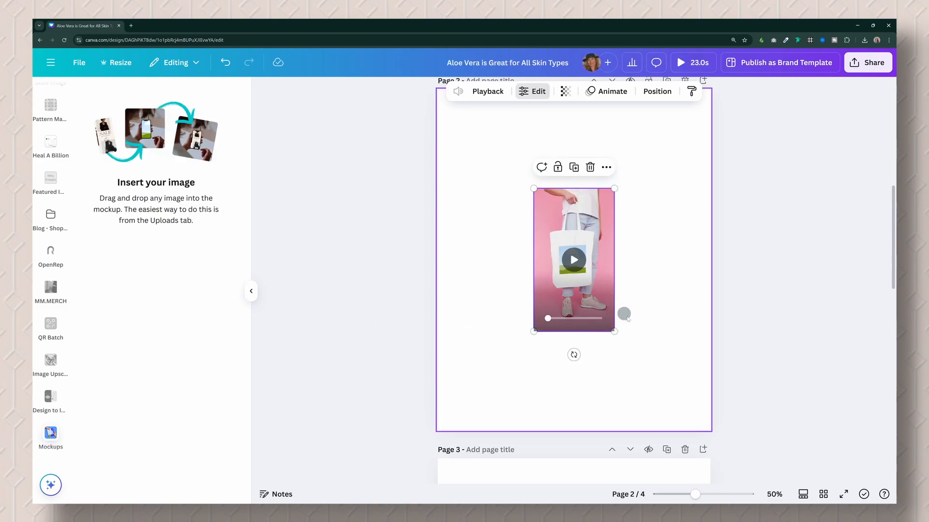
pyautogui.moveTo(615, 332); pyautogui.dragTo(742, 485)
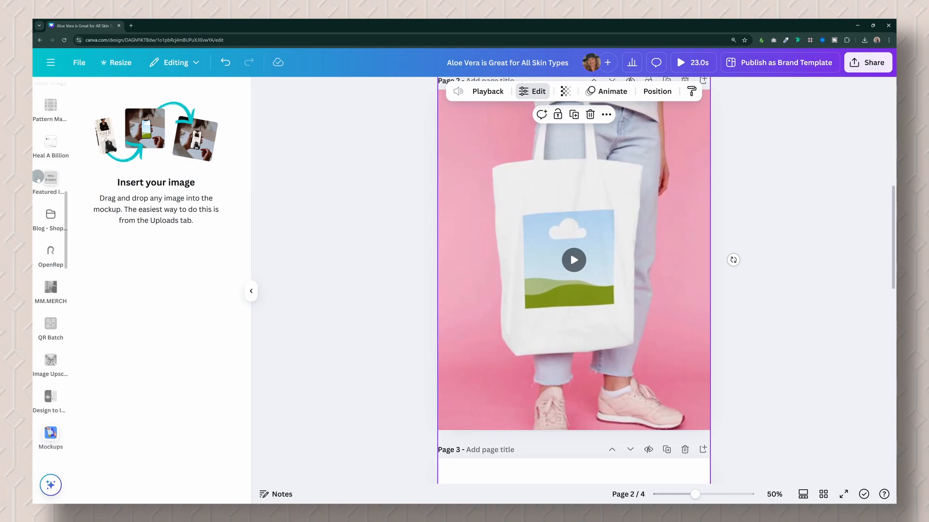
# Insert the uploaded Vera Spa logo into the tote bag mockup.
pyautogui.scroll(3, 60, 200)
pyautogui.scroll(5, 59, 200)
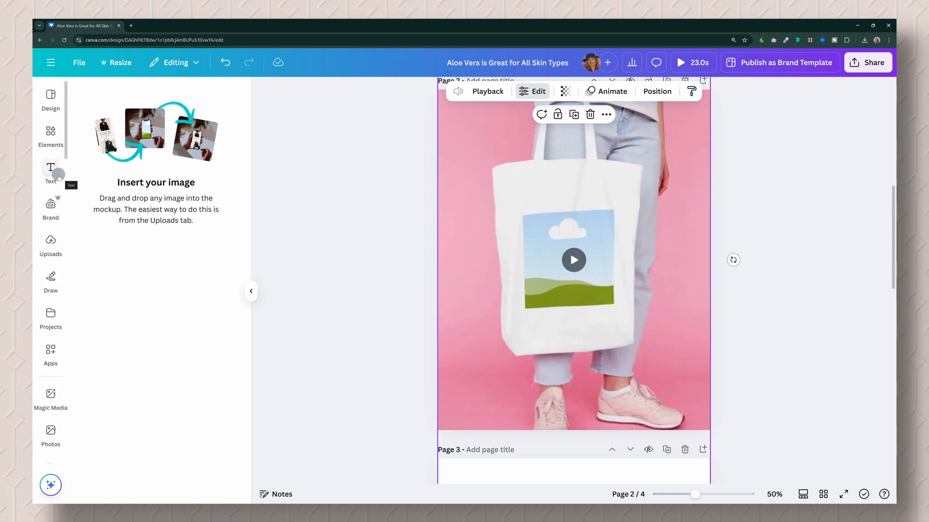
pyautogui.click(51, 242)
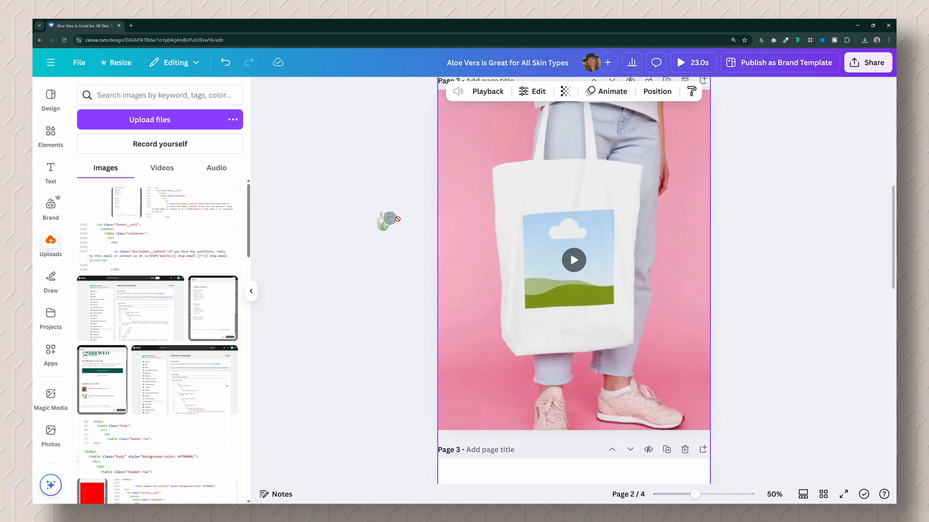
pyautogui.click(252, 290)
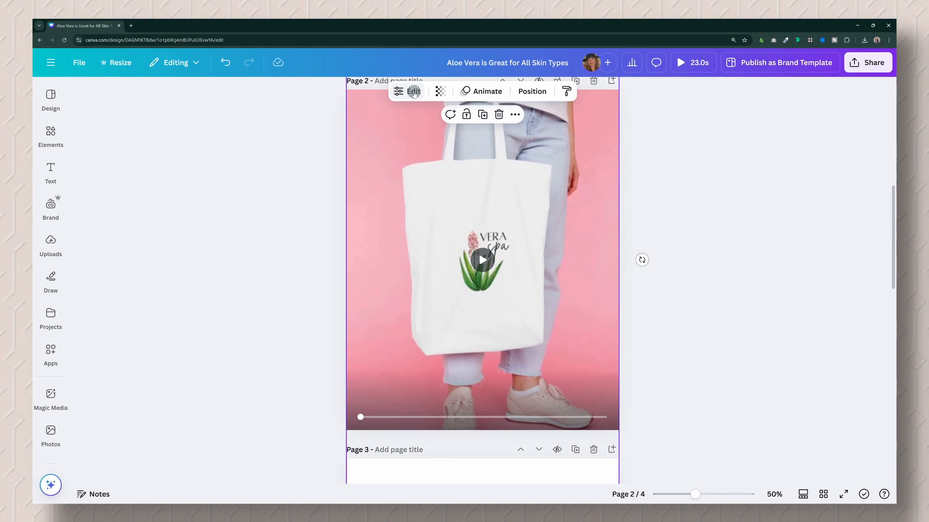
# Recolour the tote bag mockup with #e4d8d1 from palette 2 and apply the change.
pyautogui.click(413, 92)
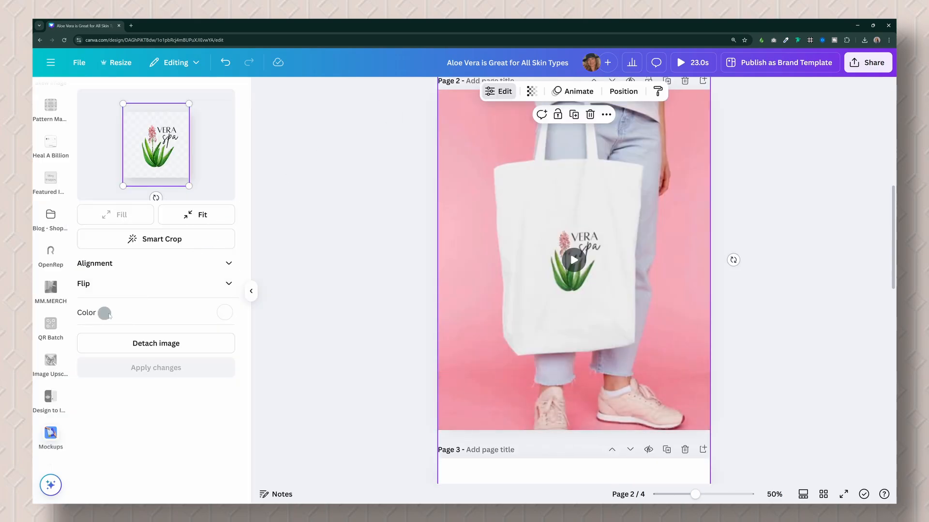
pyautogui.moveTo(560, 232)
pyautogui.click(228, 313)
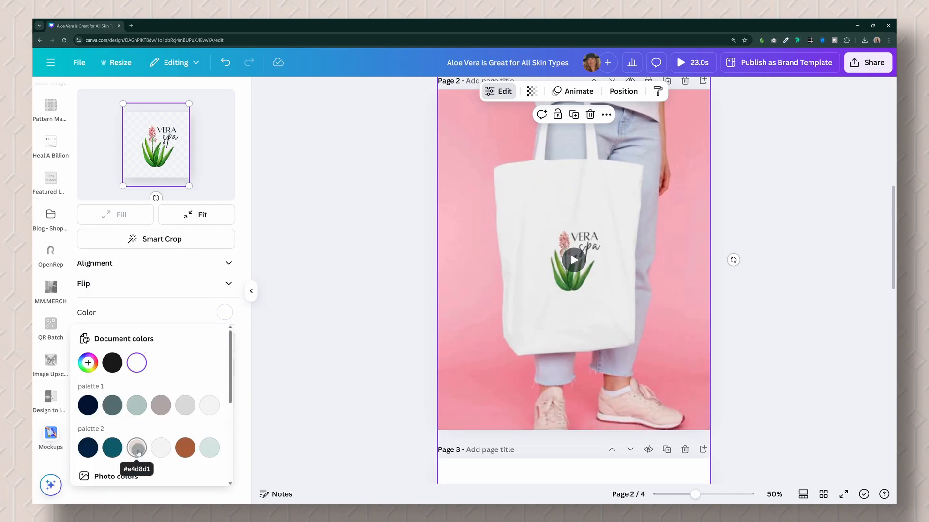
pyautogui.click(137, 448)
pyautogui.click(164, 315)
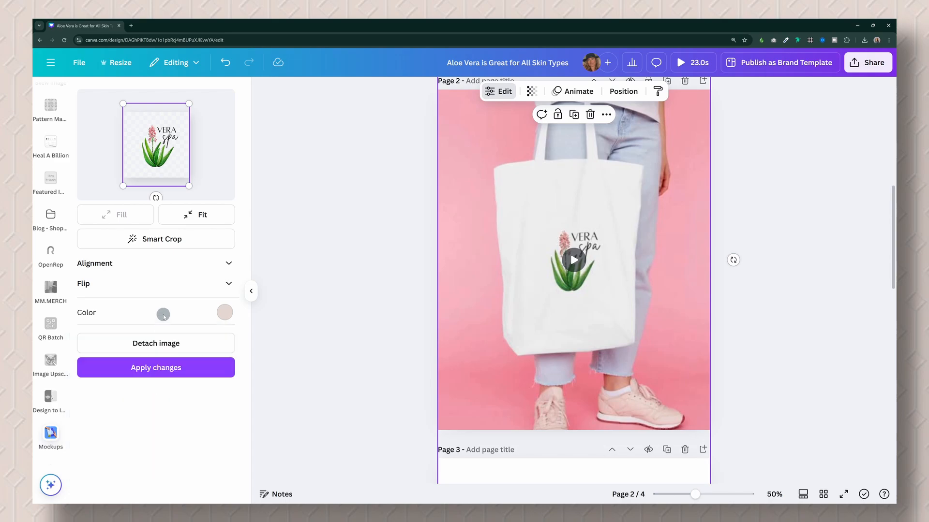
pyautogui.click(170, 371)
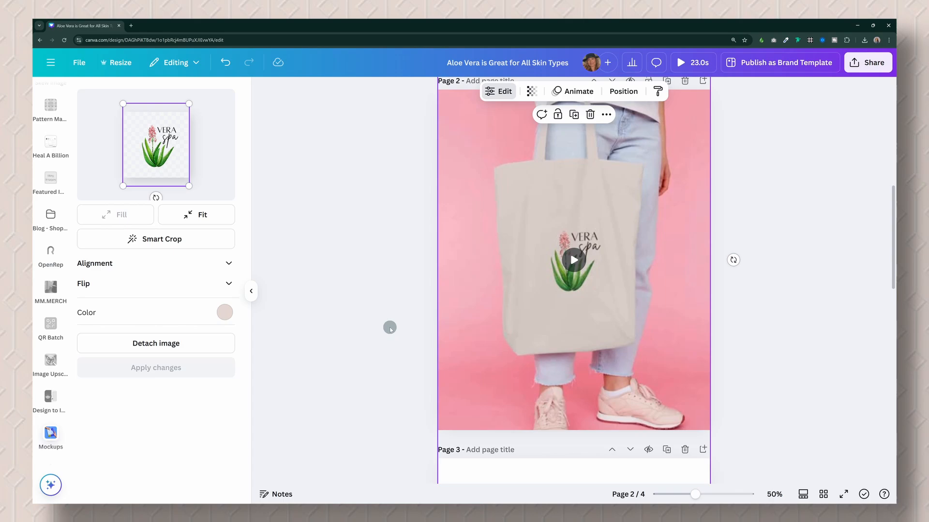
pyautogui.click(390, 328)
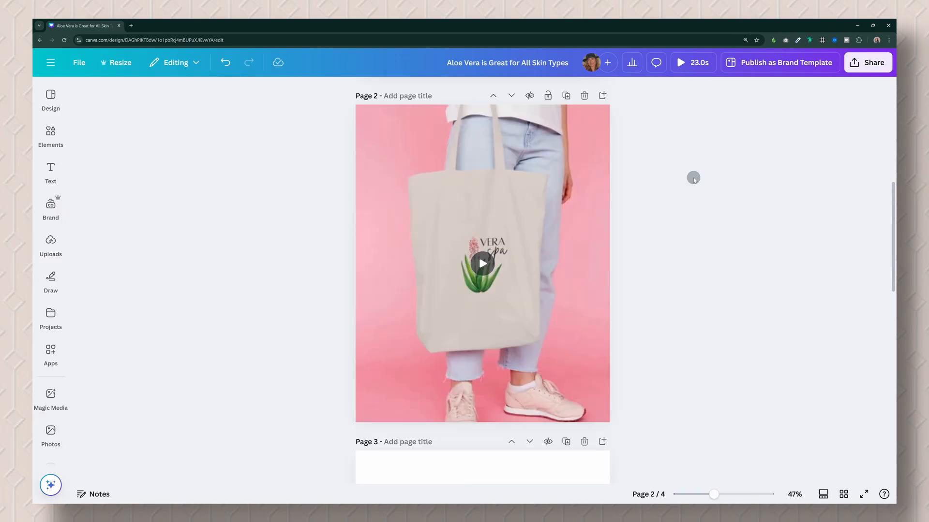
# Go to the blank page 3 and enter the Magic Media prompt "aloe vera plant flower in bloom".
pyautogui.scroll(-2, 694, 205)
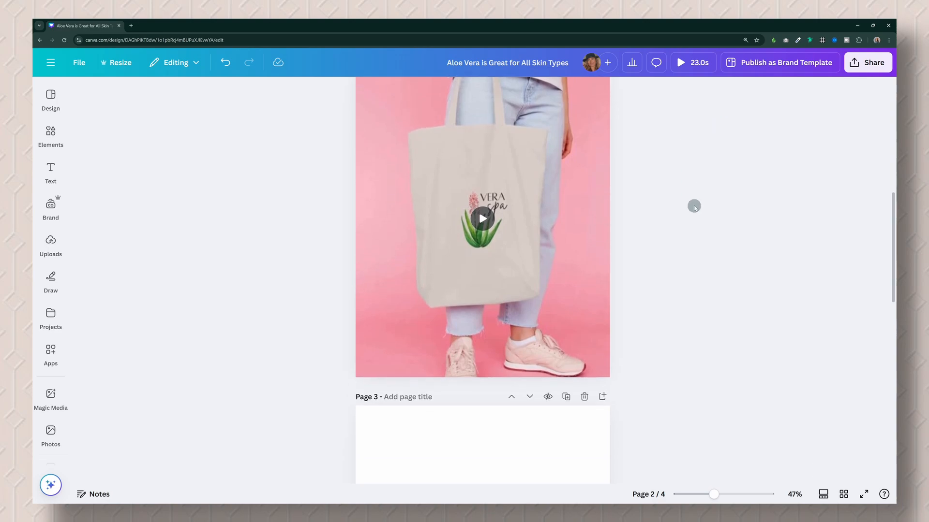
pyautogui.scroll(-8, 692, 203)
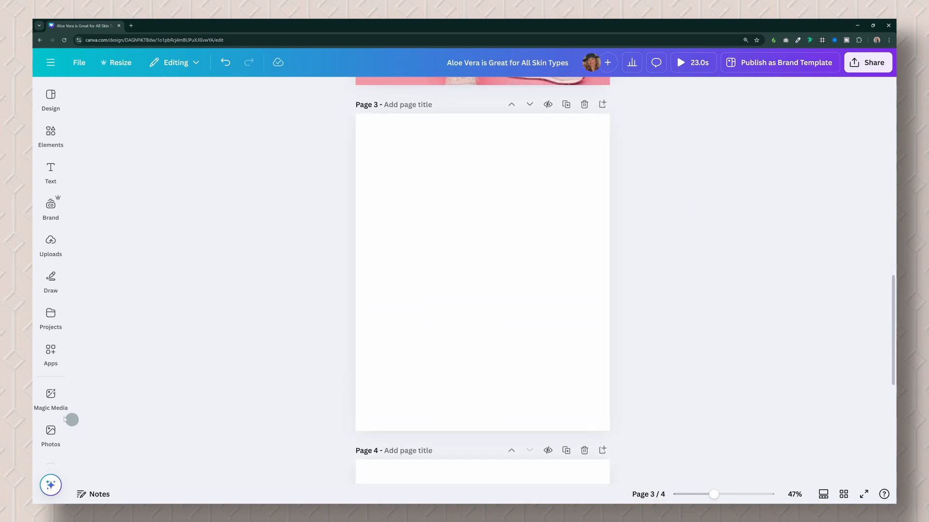
pyautogui.click(54, 394)
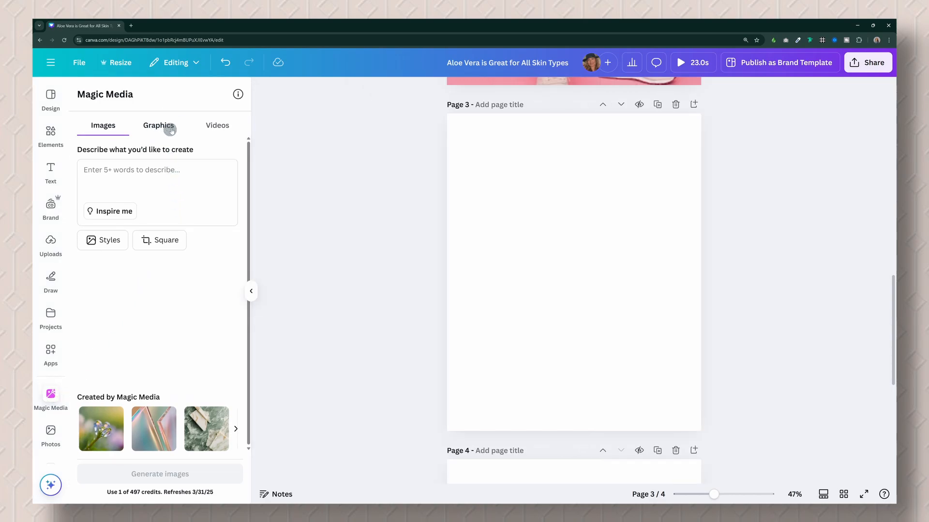
pyautogui.click(162, 169)
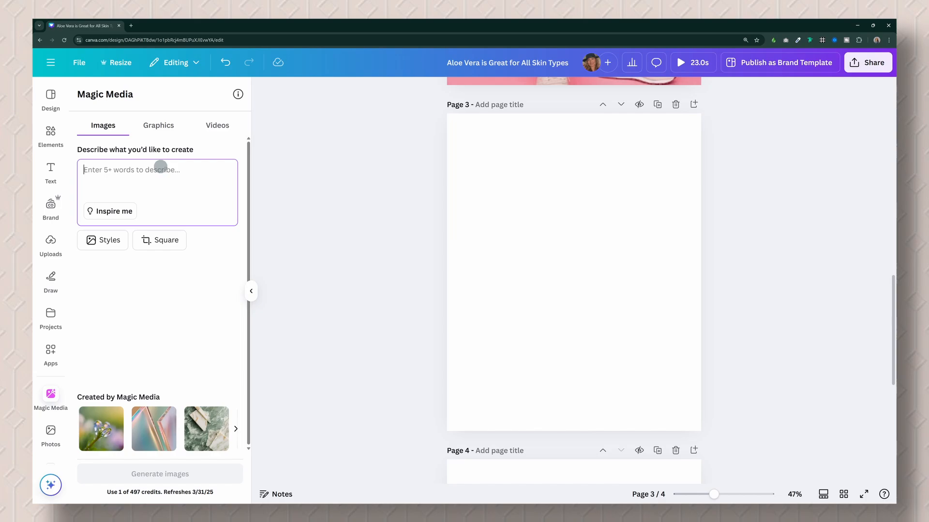
pyautogui.write('aloe vera plant flower in bloom')
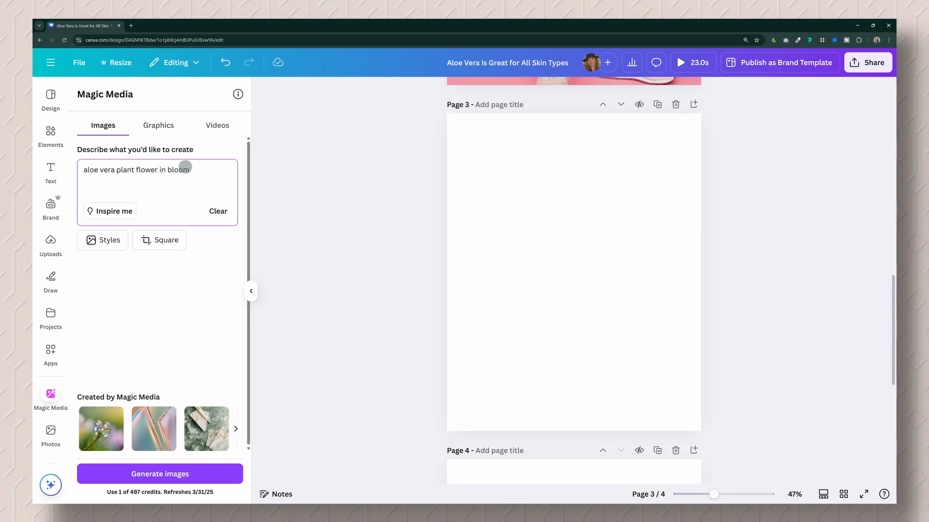
# Generate graphics instead of images from the prompt, using the Vintage style.
pyautogui.click(160, 127)
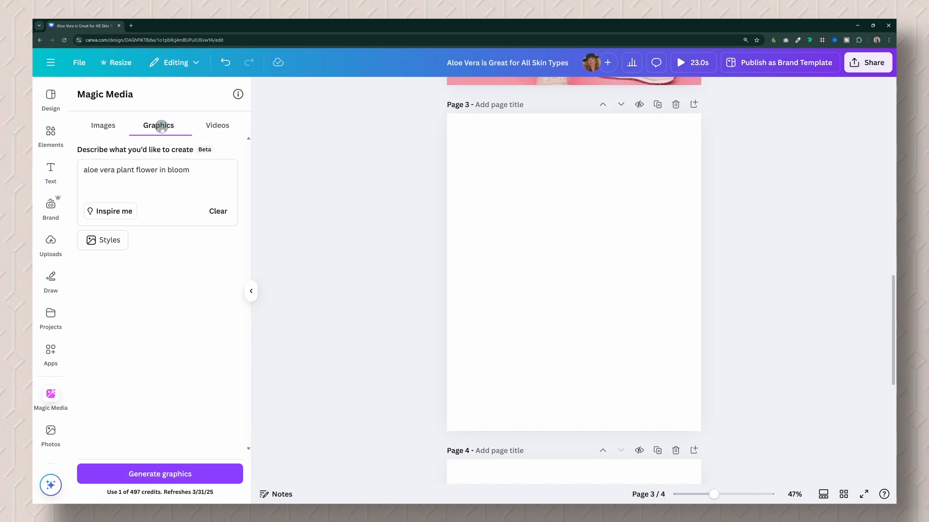
pyautogui.click(118, 242)
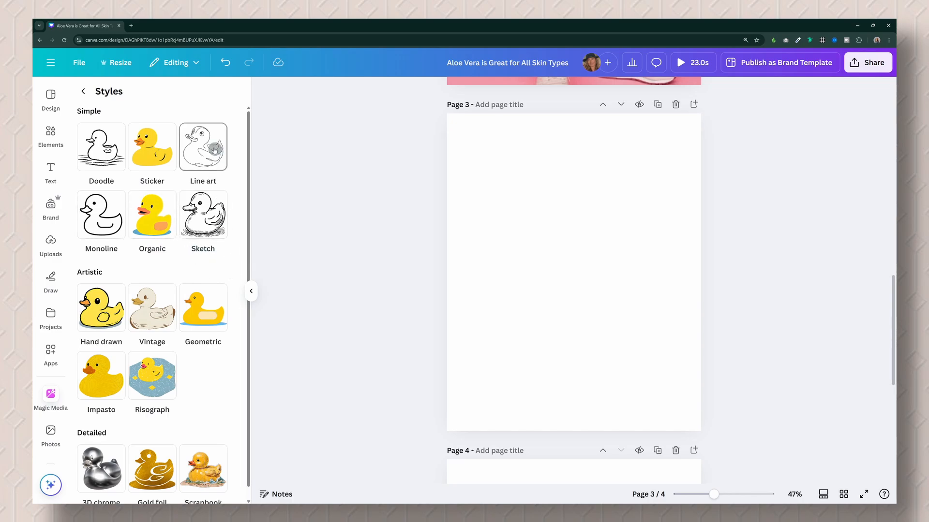
pyautogui.scroll(-1, 215, 351)
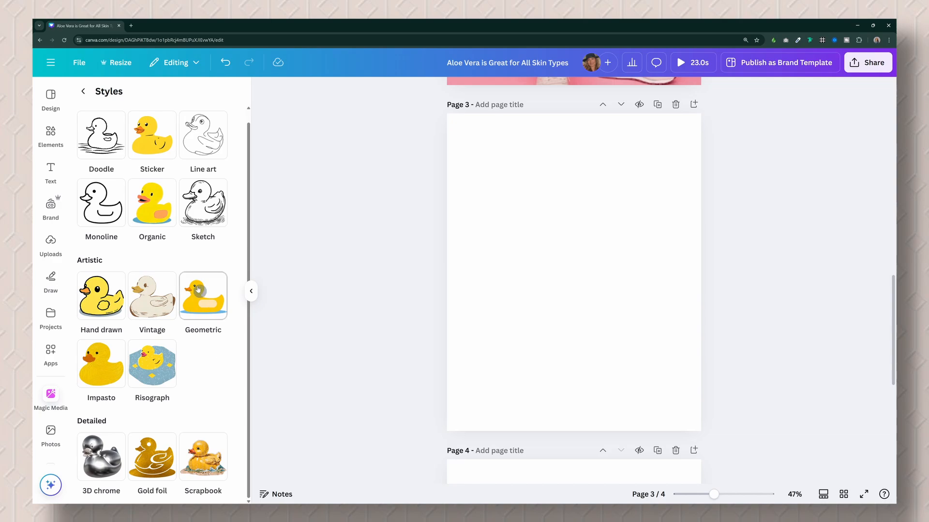
pyautogui.click(153, 308)
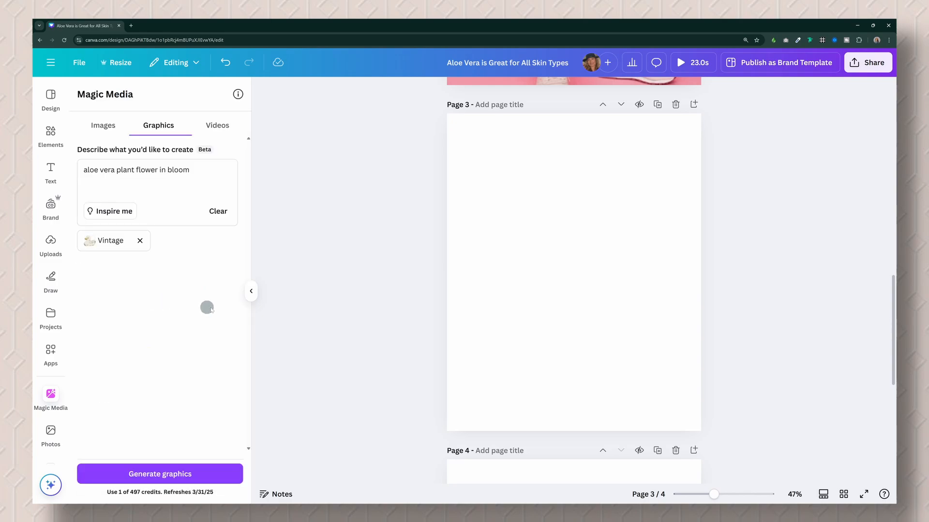
pyautogui.click(201, 475)
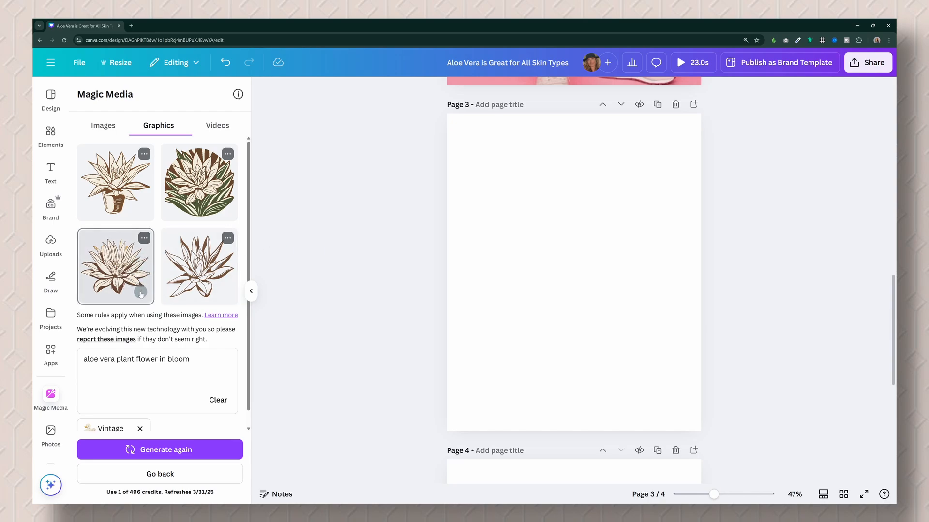
# Generate more graphics like the third flower, then add the second new variation to page 3 enlarged to nearly the page width.
pyautogui.click(144, 239)
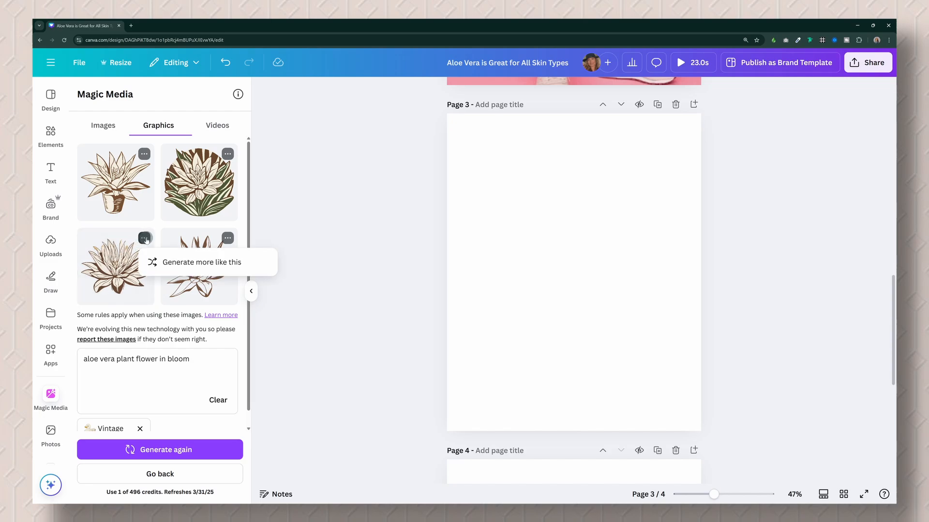
pyautogui.click(240, 266)
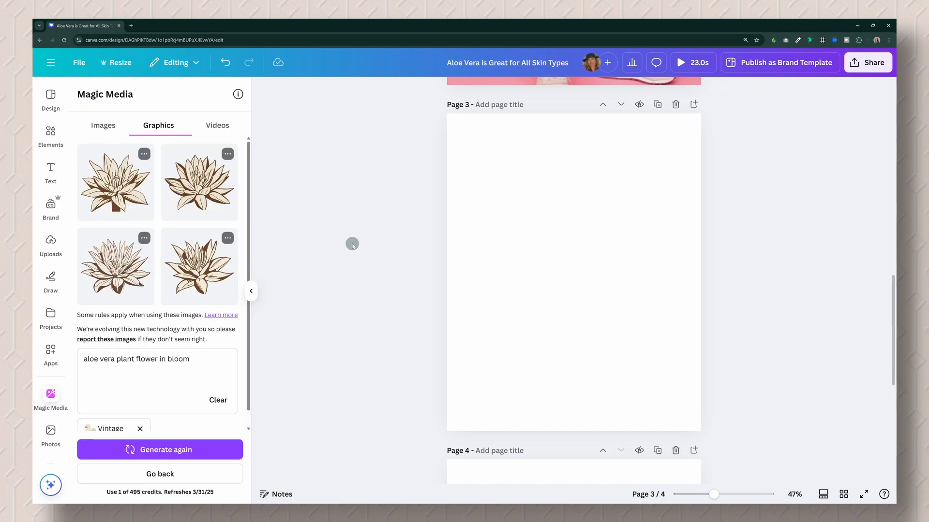
pyautogui.click(204, 191)
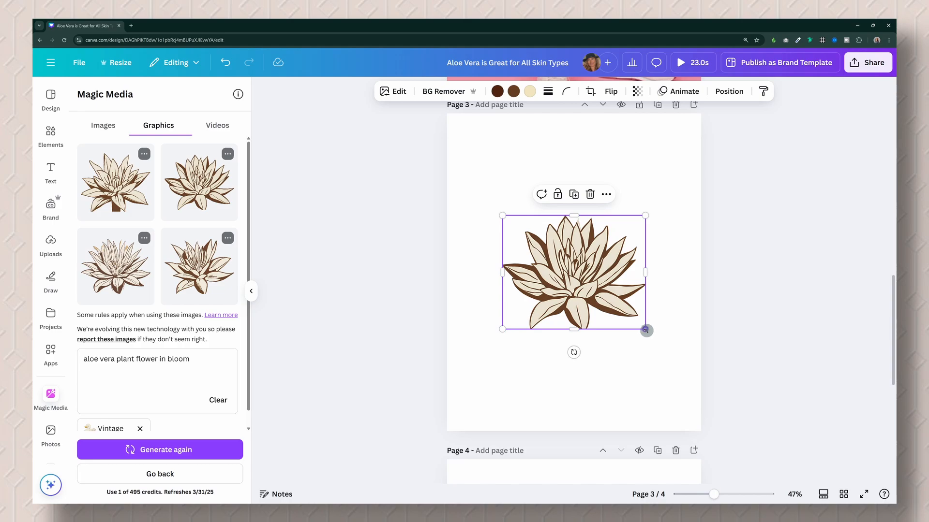
pyautogui.moveTo(646, 330); pyautogui.dragTo(686, 364)
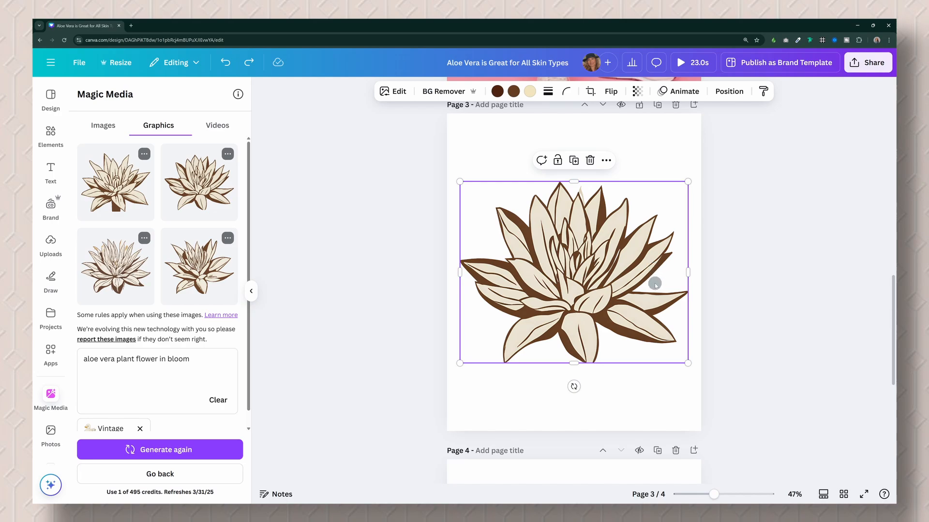
# Paste the flower graphic onto page 1 and shrink it to a small icon beside the "Aloe vera is gentle" text.
pyautogui.scroll(2, 769, 245)
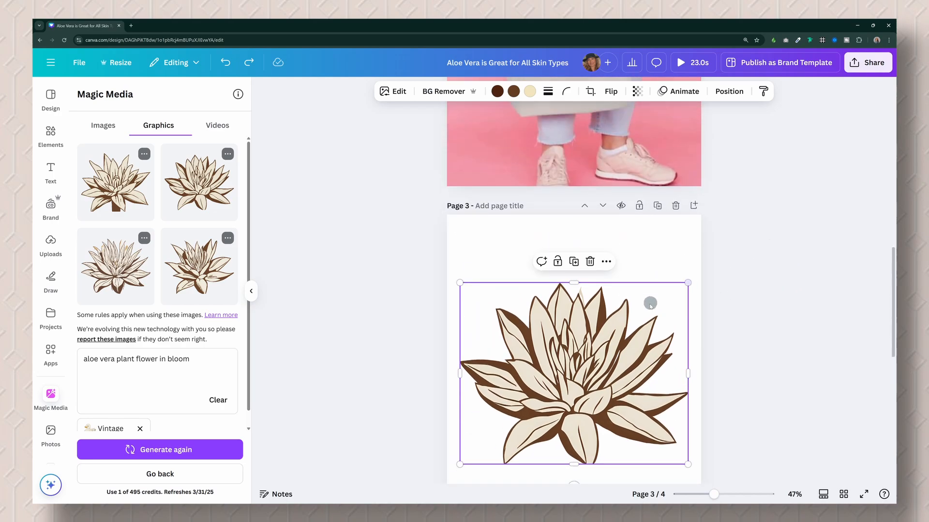
pyautogui.scroll(12, 625, 333)
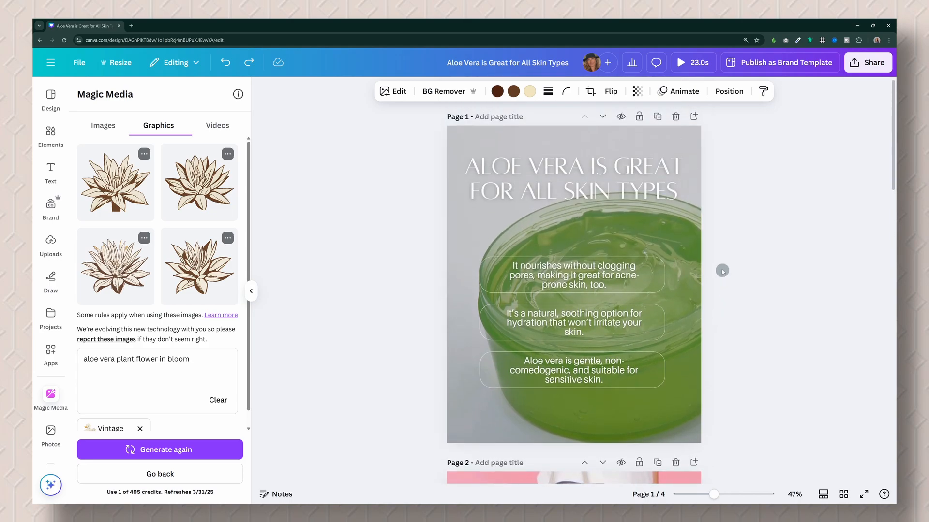
pyautogui.click(667, 410)
pyautogui.hotkey('ctrl', 'v')
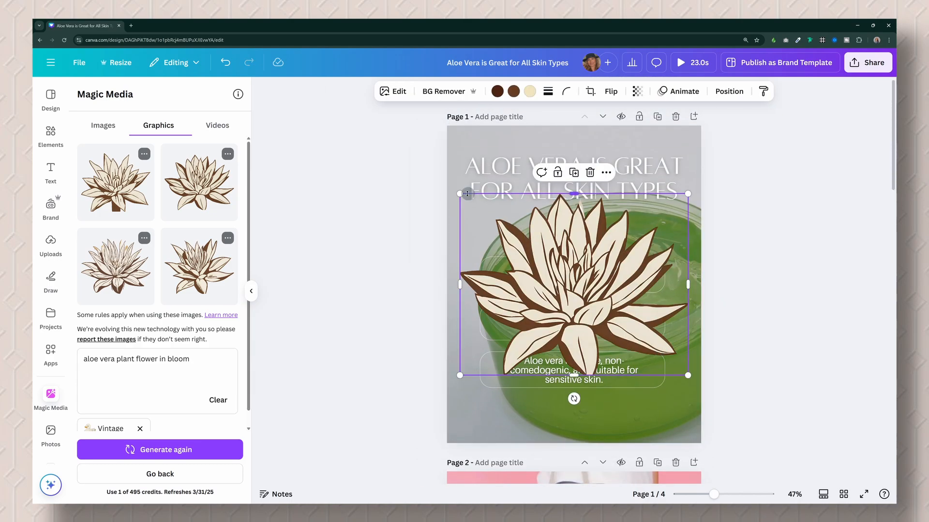
pyautogui.moveTo(461, 192); pyautogui.dragTo(507, 382)
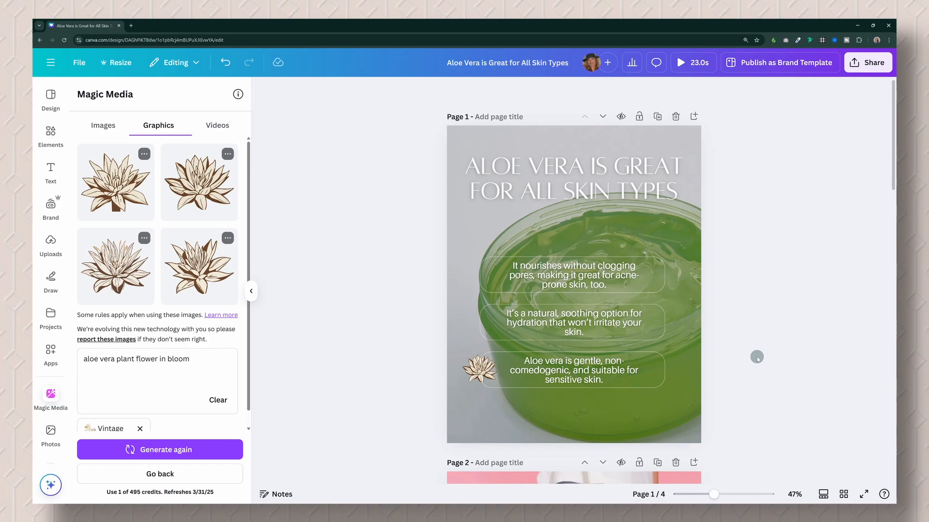
# Apply the Brush photo animation to the small flower on page 1, set to On enter with the Curve style.
pyautogui.click(480, 368)
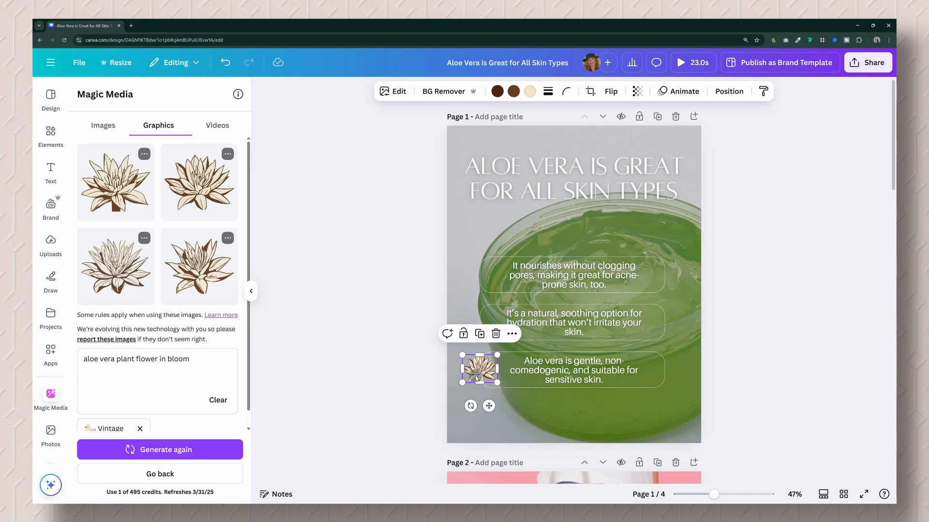
pyautogui.click(681, 93)
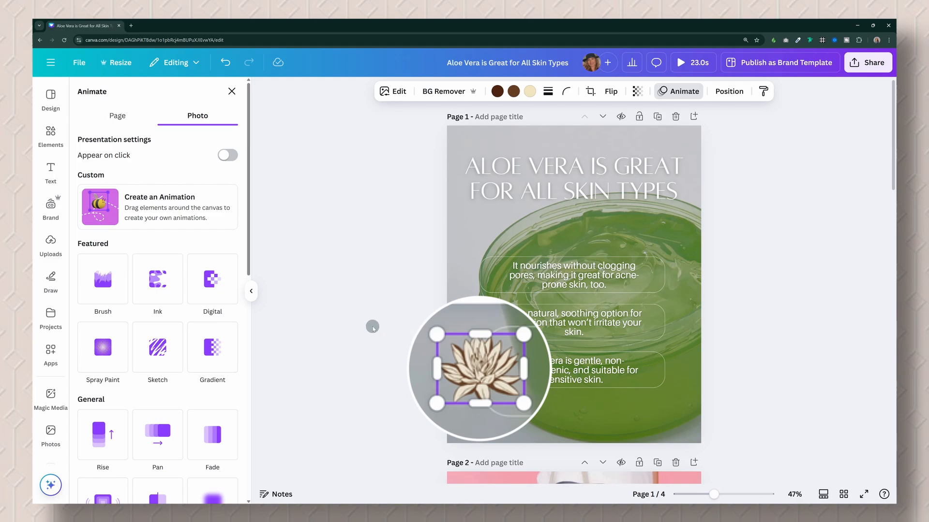
pyautogui.click(102, 282)
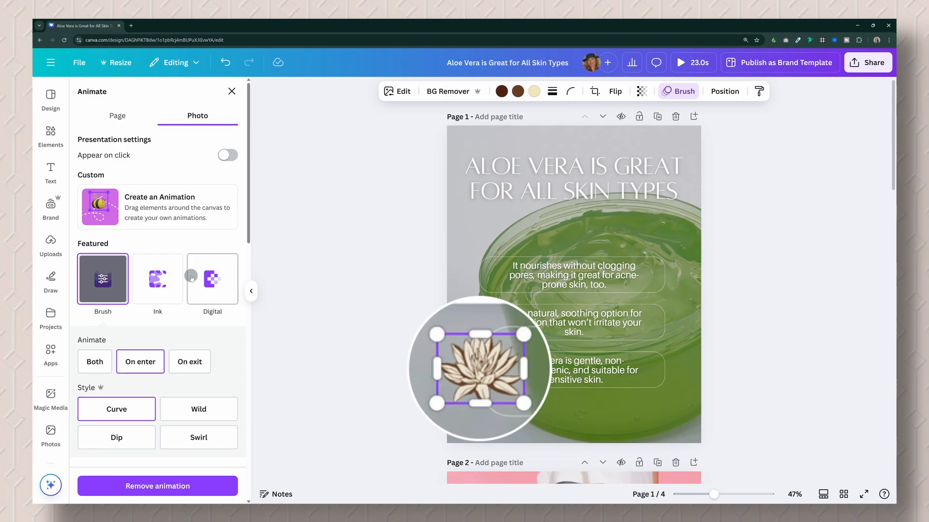
pyautogui.scroll(-1, 196, 280)
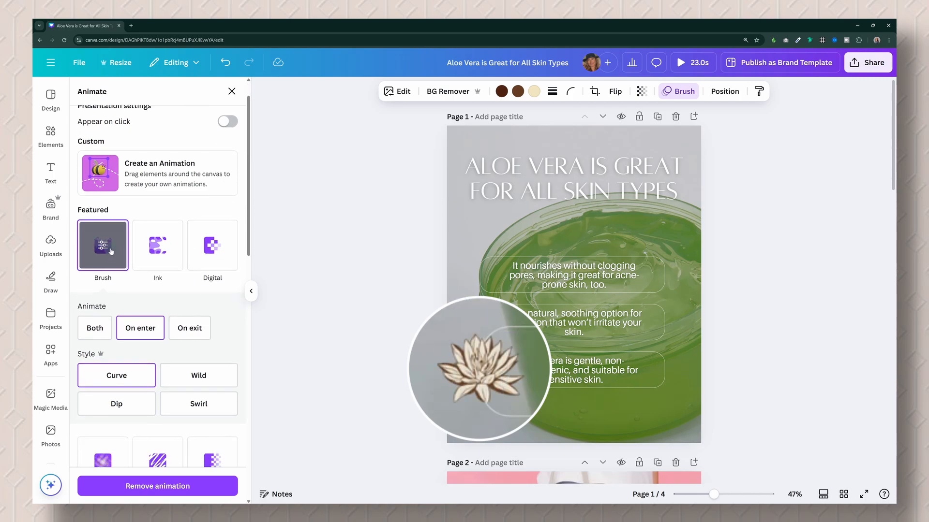
pyautogui.click(93, 338)
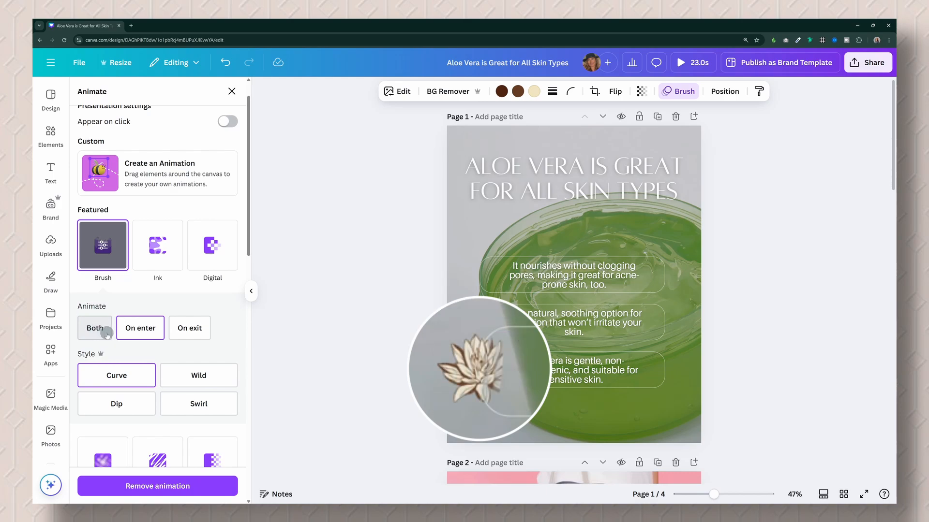
pyautogui.click(144, 333)
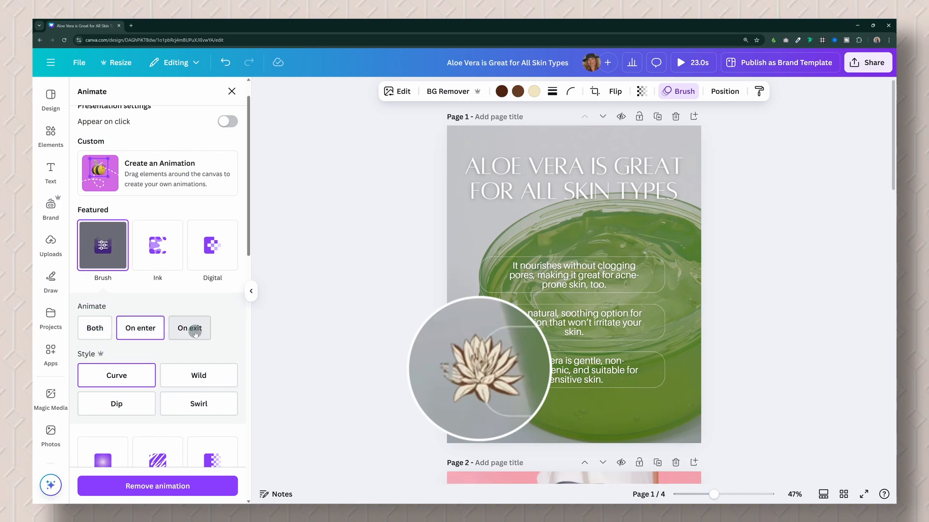
pyautogui.click(129, 333)
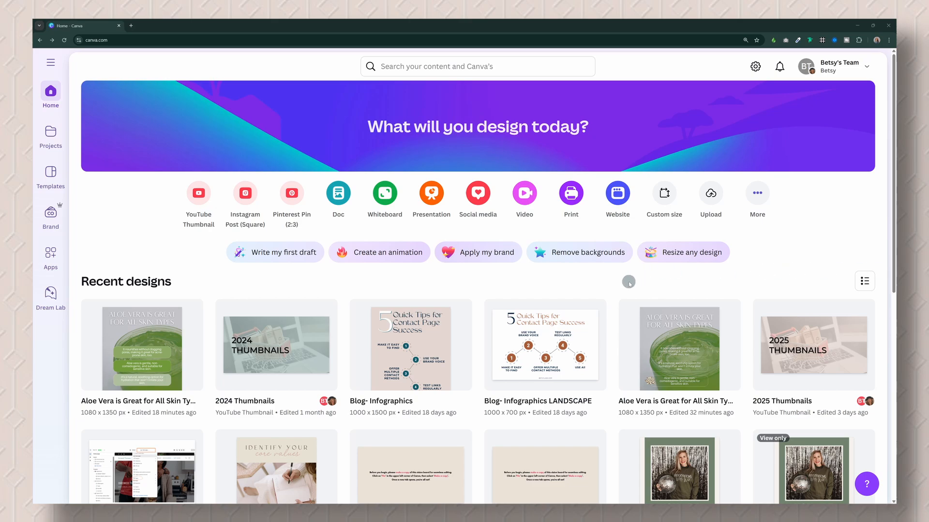
# Open the most recent Aloe Vera design from the home page in the same tab, then return to the home page.
pyautogui.click(143, 334)
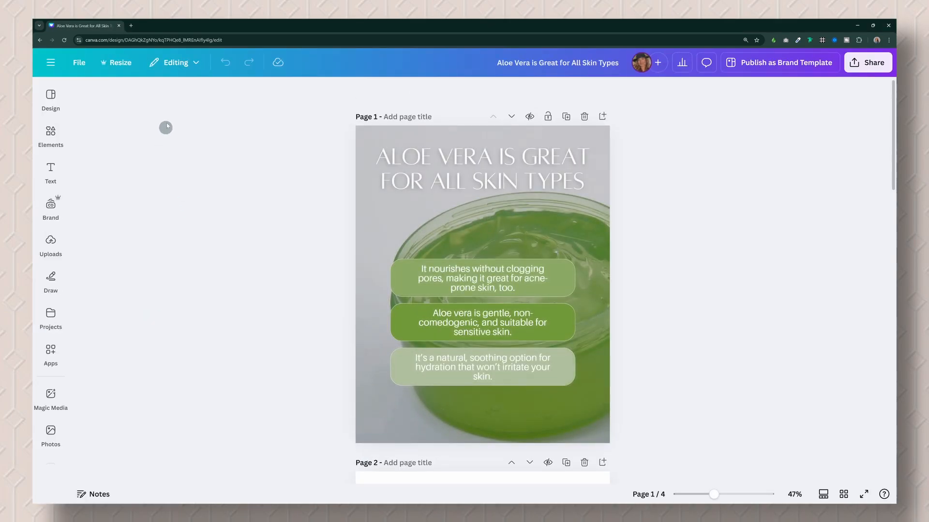
pyautogui.click(41, 41)
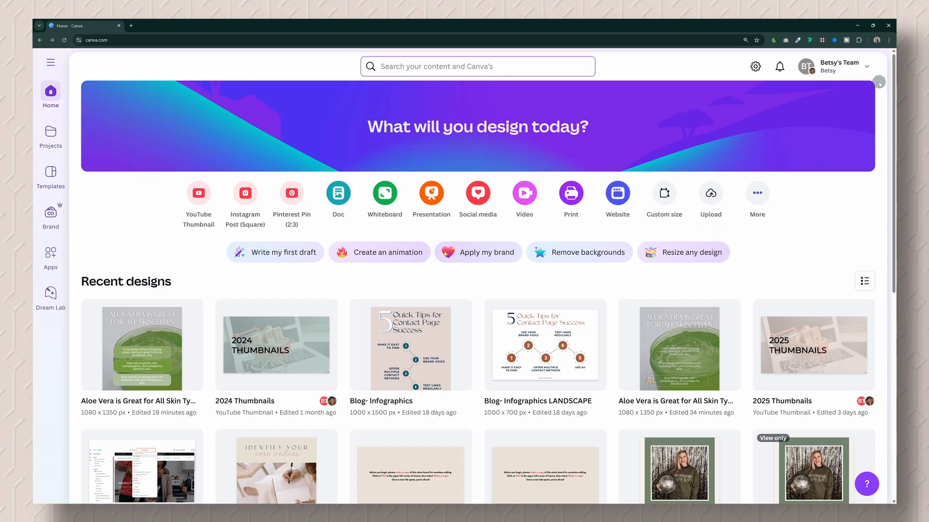
# Turn on "Open designs in a new tab" in the account settings under Link opening.
pyautogui.click(870, 69)
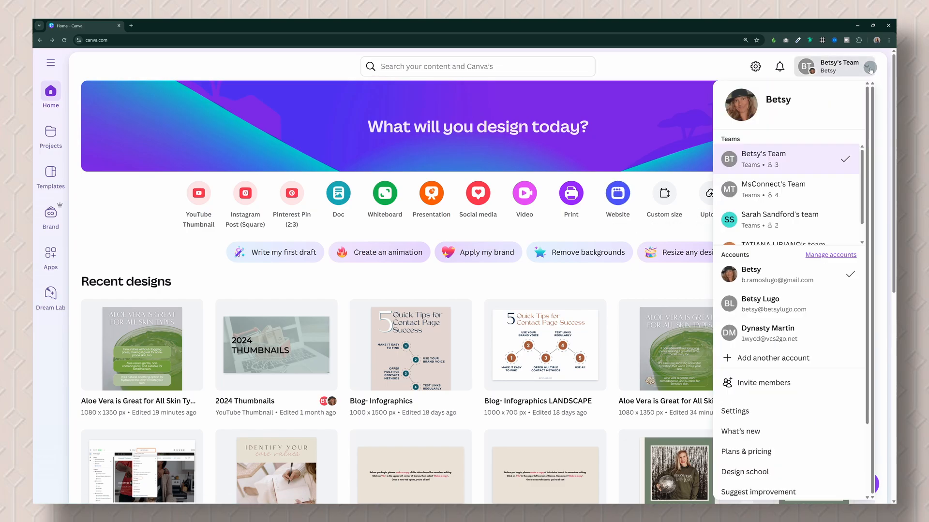
pyautogui.click(743, 411)
pyautogui.scroll(-15, 771, 355)
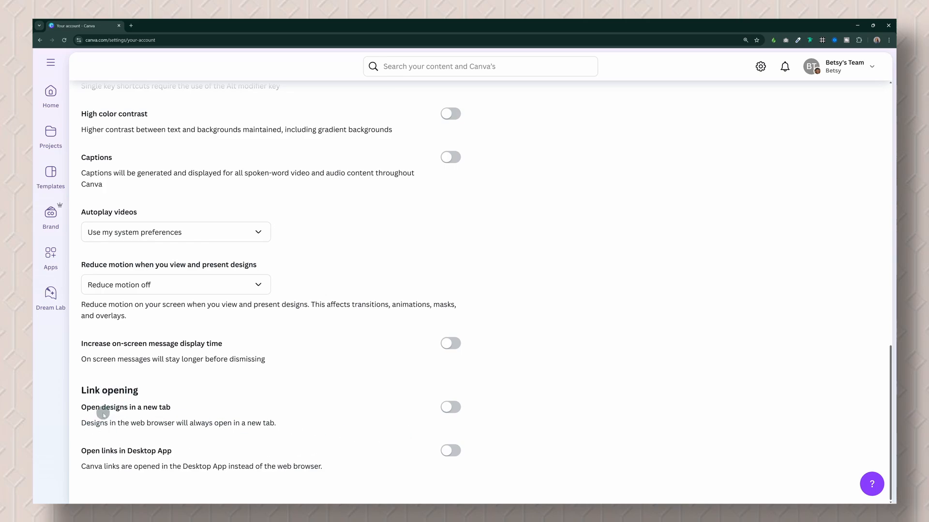
pyautogui.click(456, 410)
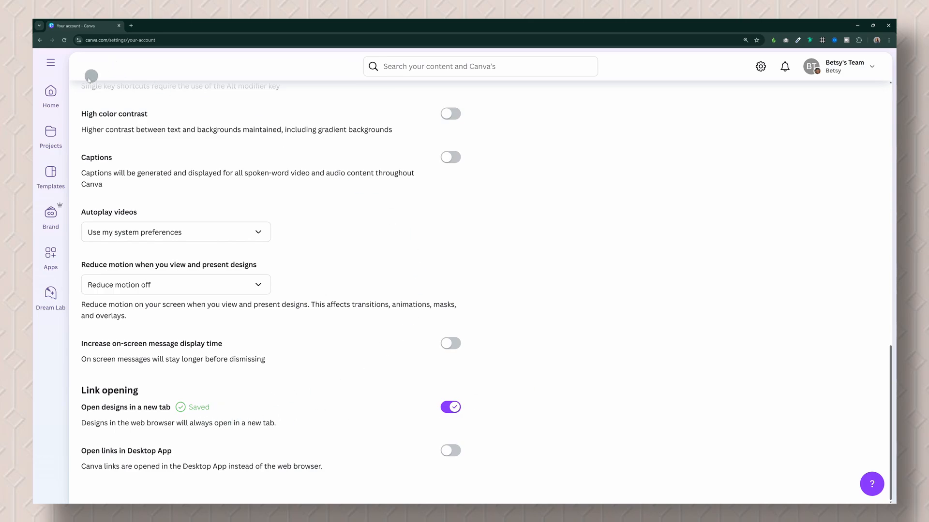
# From the home page, open the most recent Aloe Vera design and Blog- Infographics in separate tabs, ending on the home page.
pyautogui.click(49, 97)
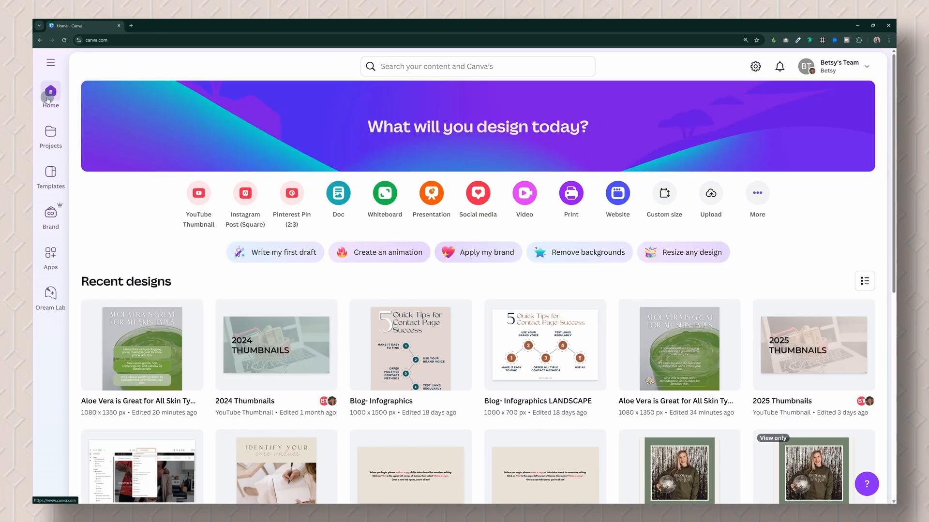
pyautogui.click(158, 347)
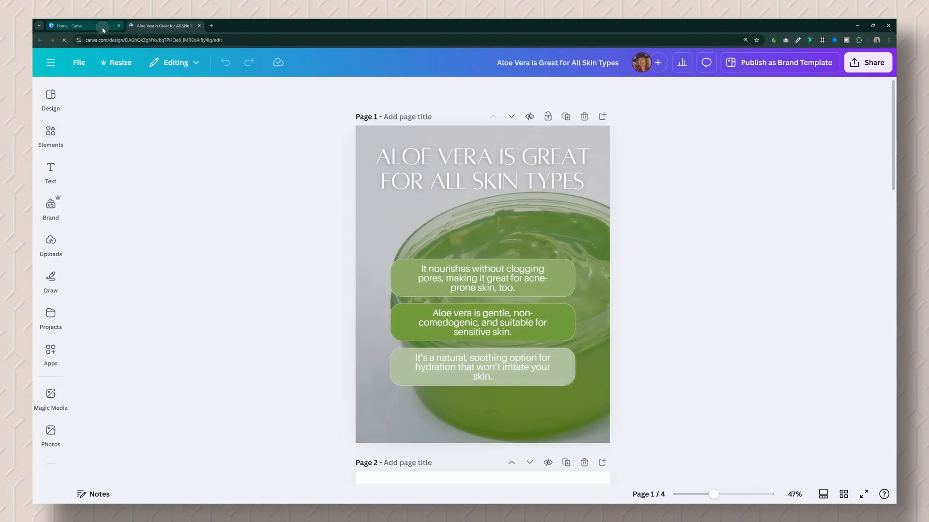
pyautogui.click(102, 28)
pyautogui.click(407, 345)
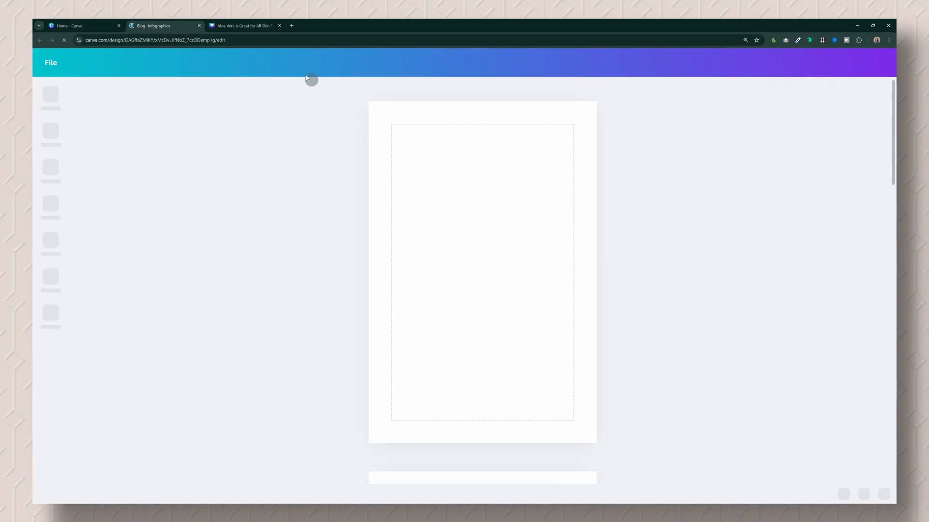
pyautogui.click(85, 26)
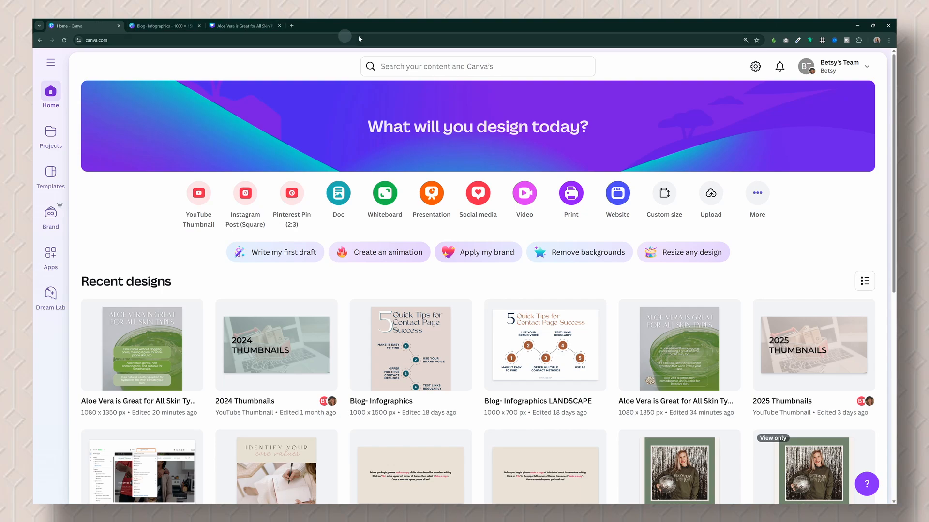